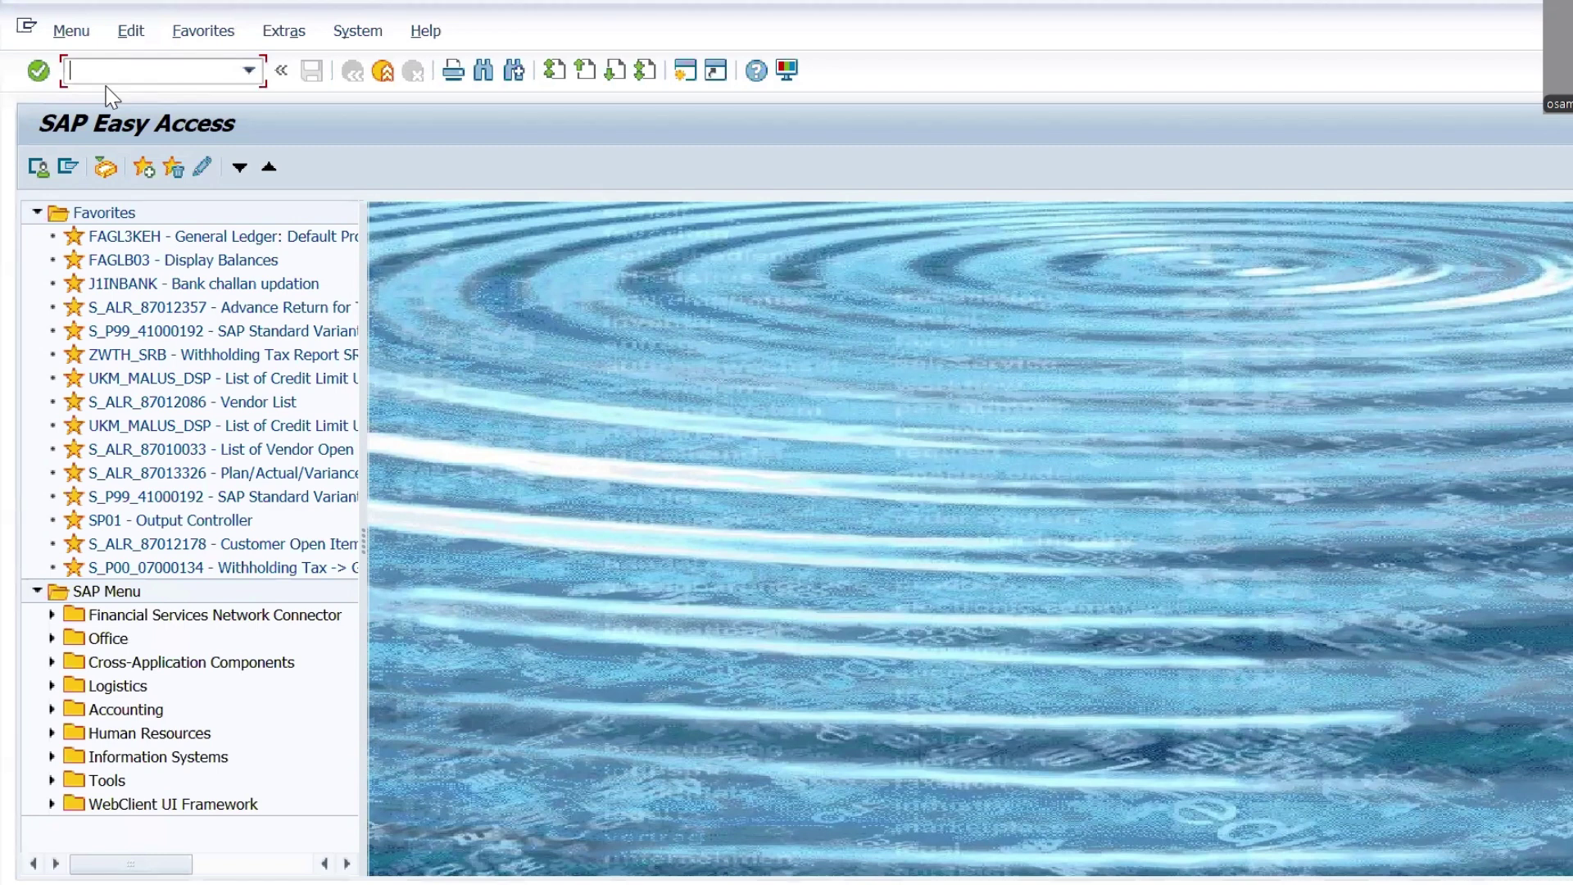
- Open transaction KEA0 and load operating concern Y000
{"action": "type", "text": "KEA0"}
{"action": "key", "text": "Return"}
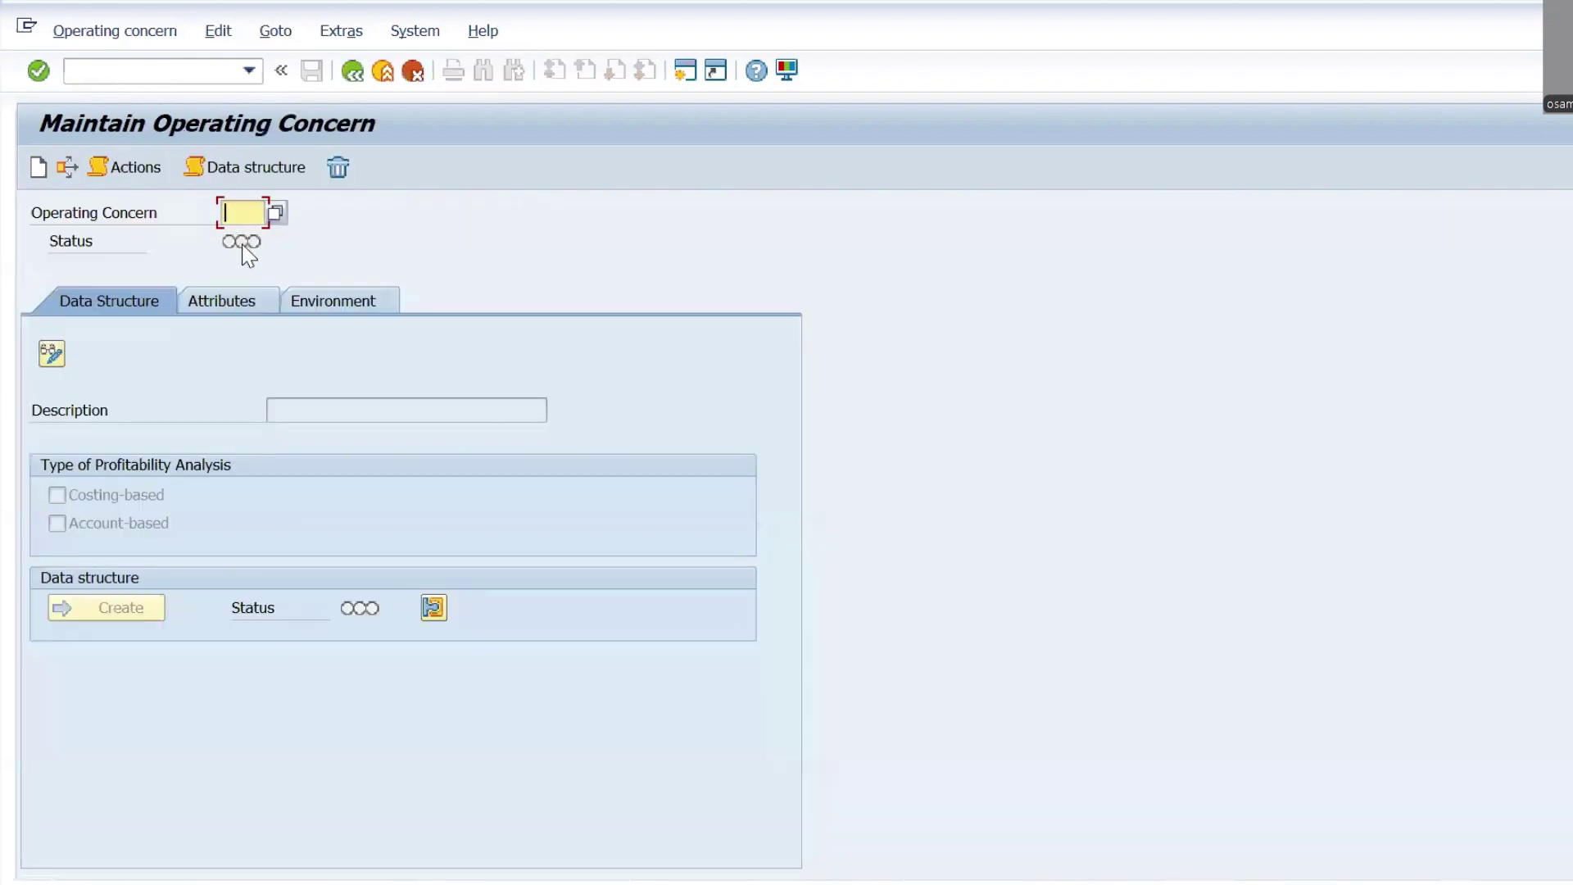
{"action": "type", "text": "y000"}
{"action": "key", "text": "Return"}
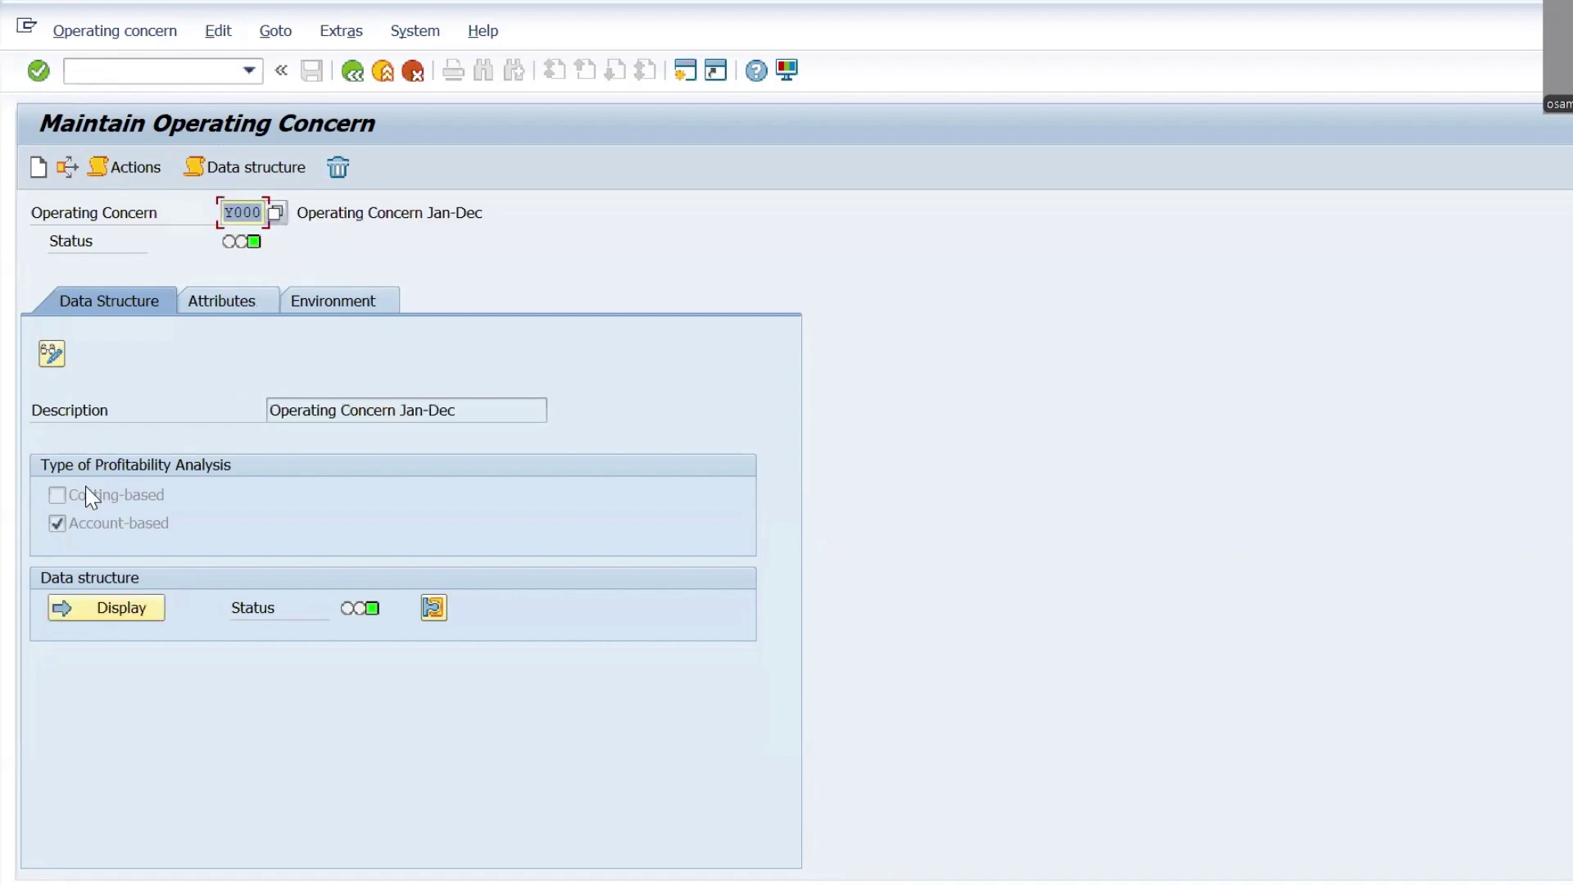
- Switch the operating concern to change mode, accept the cross-client caution and open its data structure for editing
{"action": "left_click", "coordinate": [54, 355]}
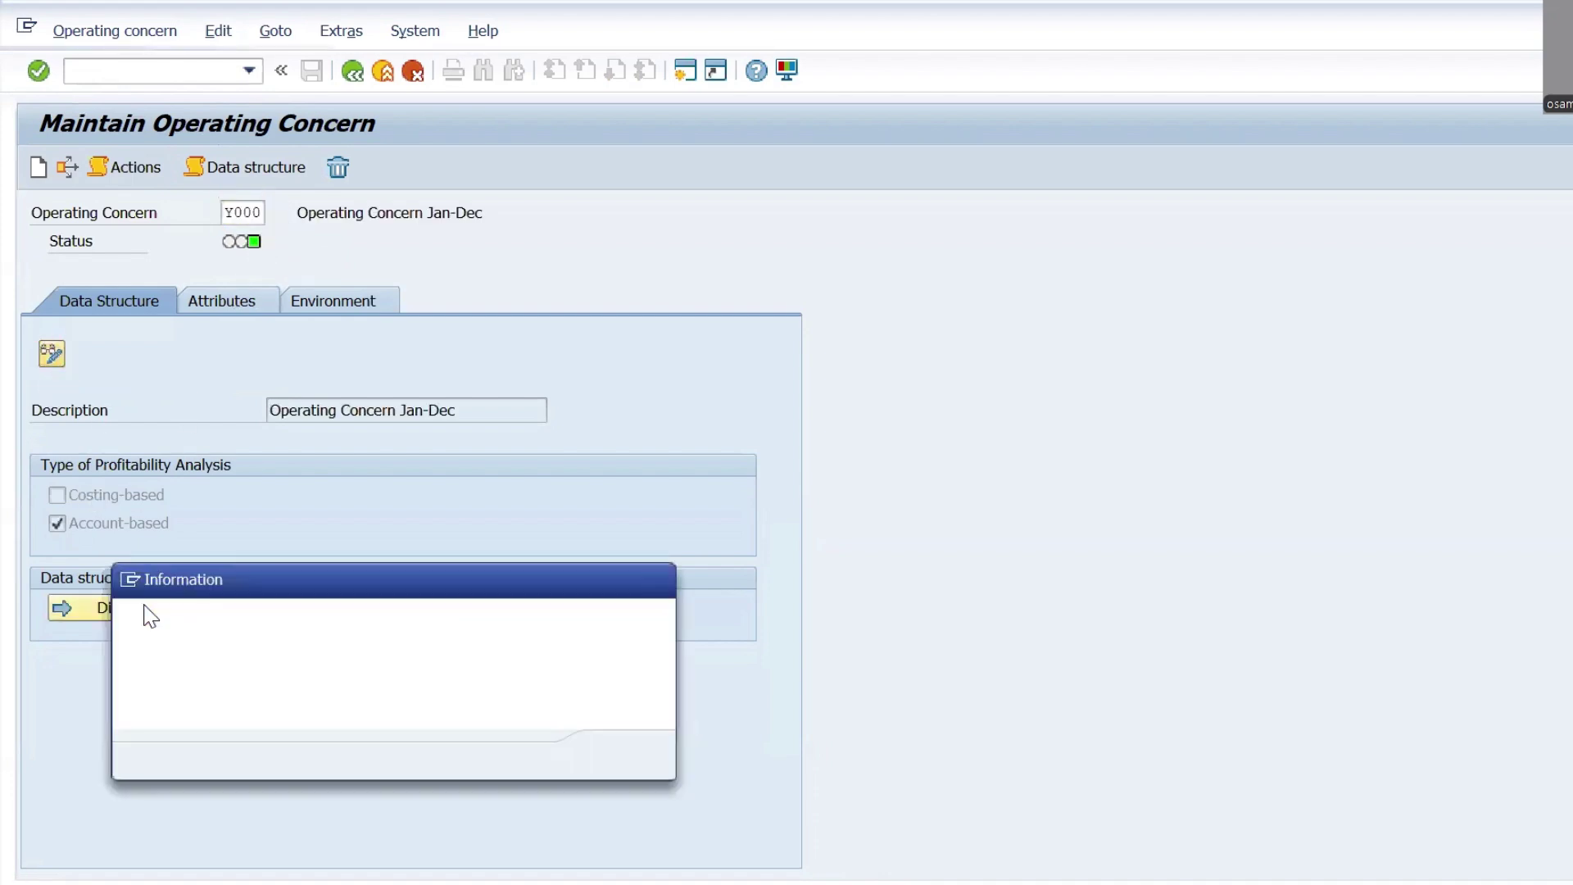
{"action": "left_click", "coordinate": [620, 754]}
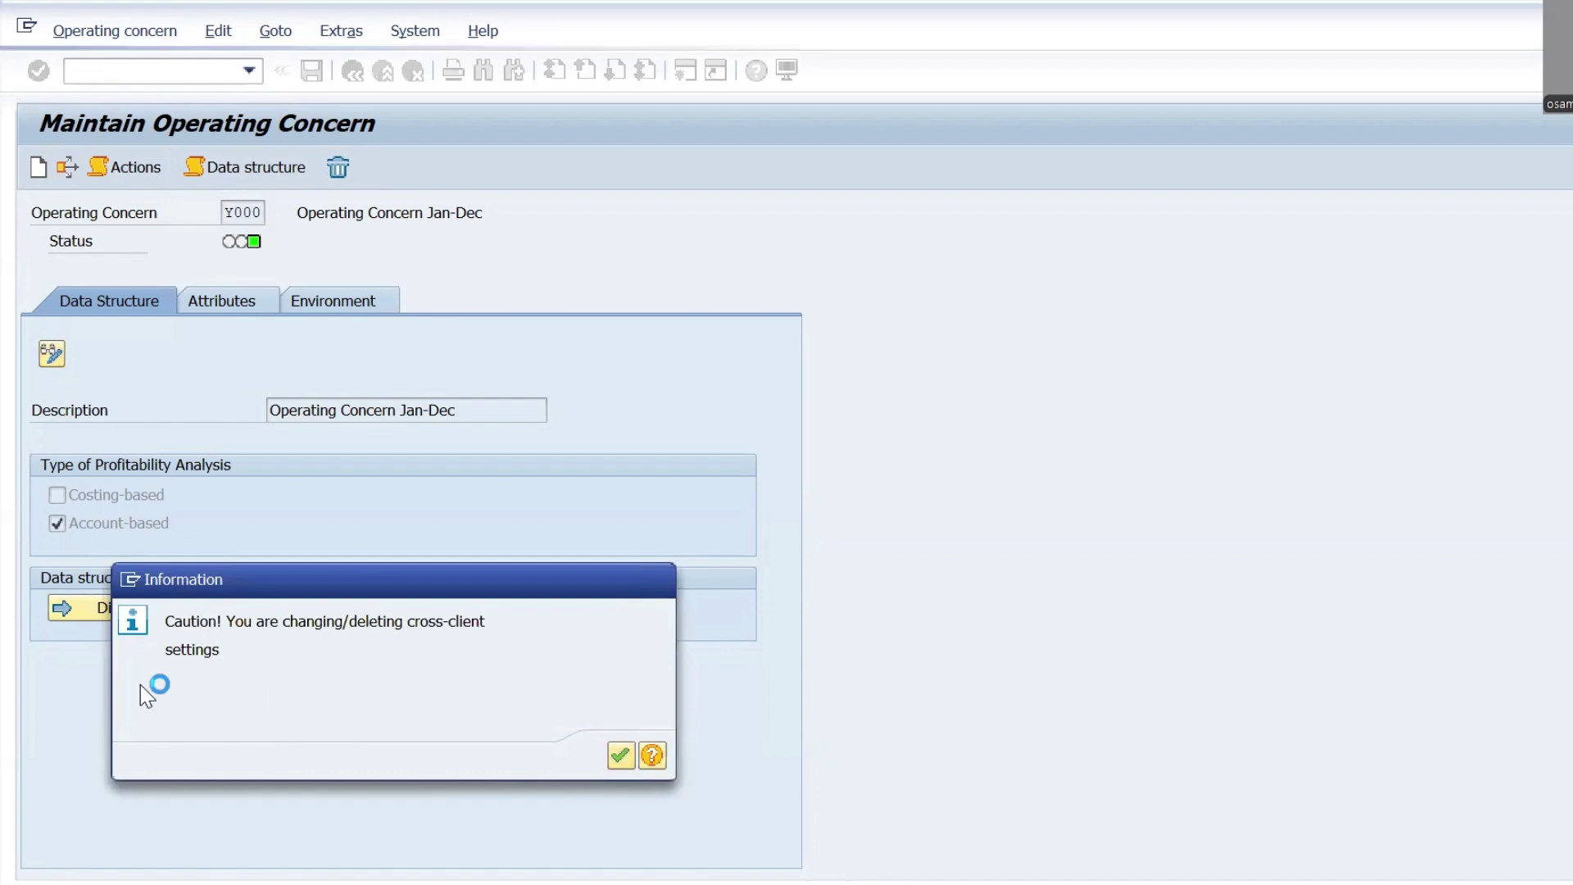
{"action": "left_click", "coordinate": [105, 607]}
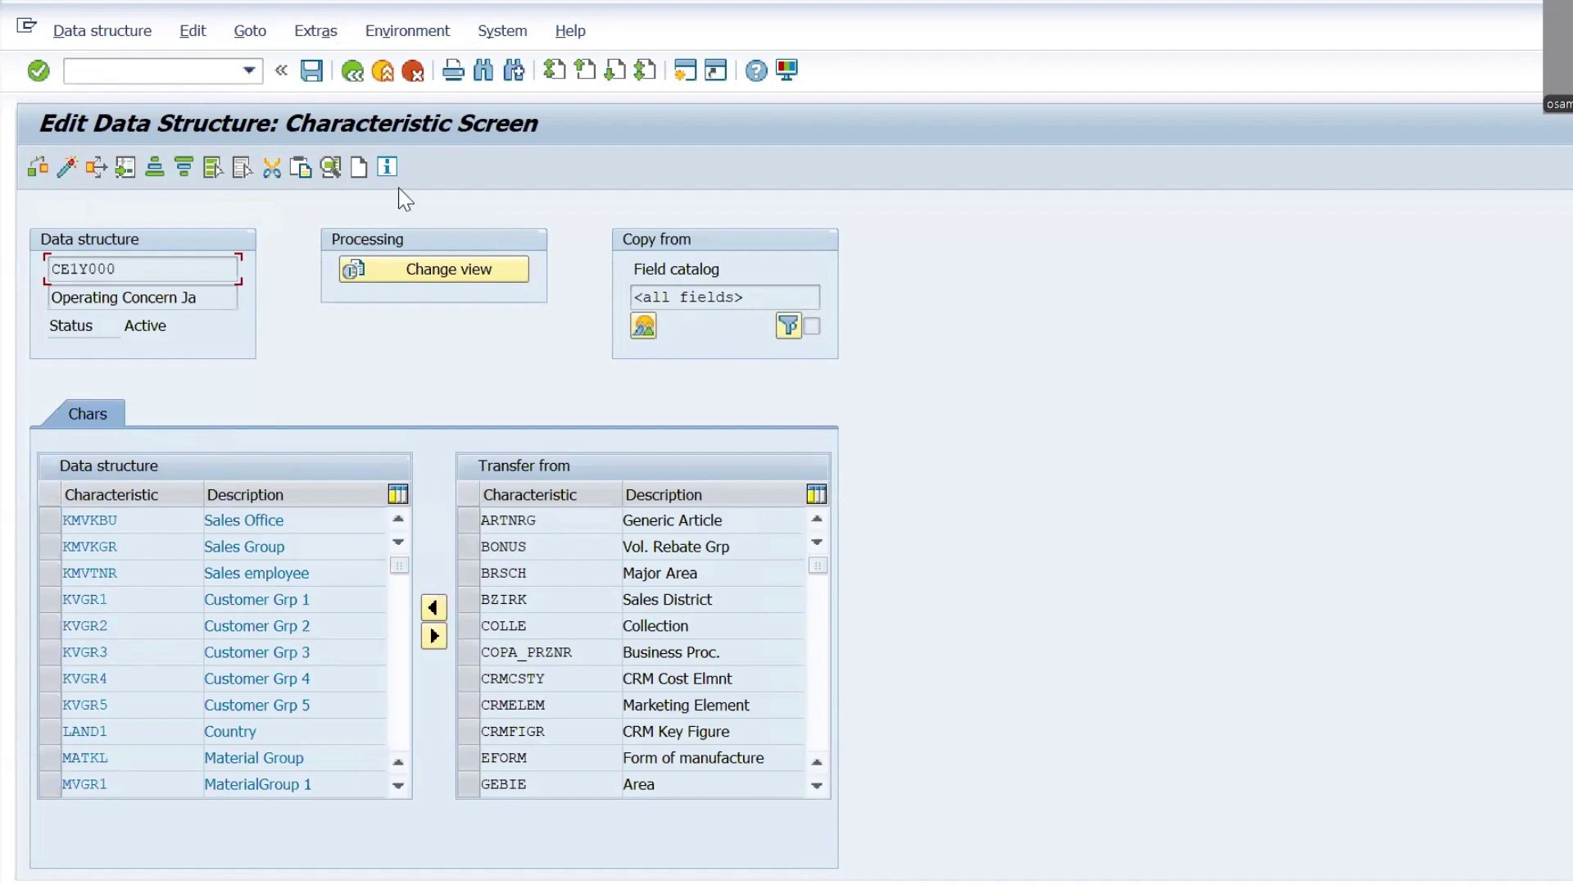
- Start creating a user-defined characteristic for the data structure and name it WWSEA
{"action": "left_click", "coordinate": [358, 168]}
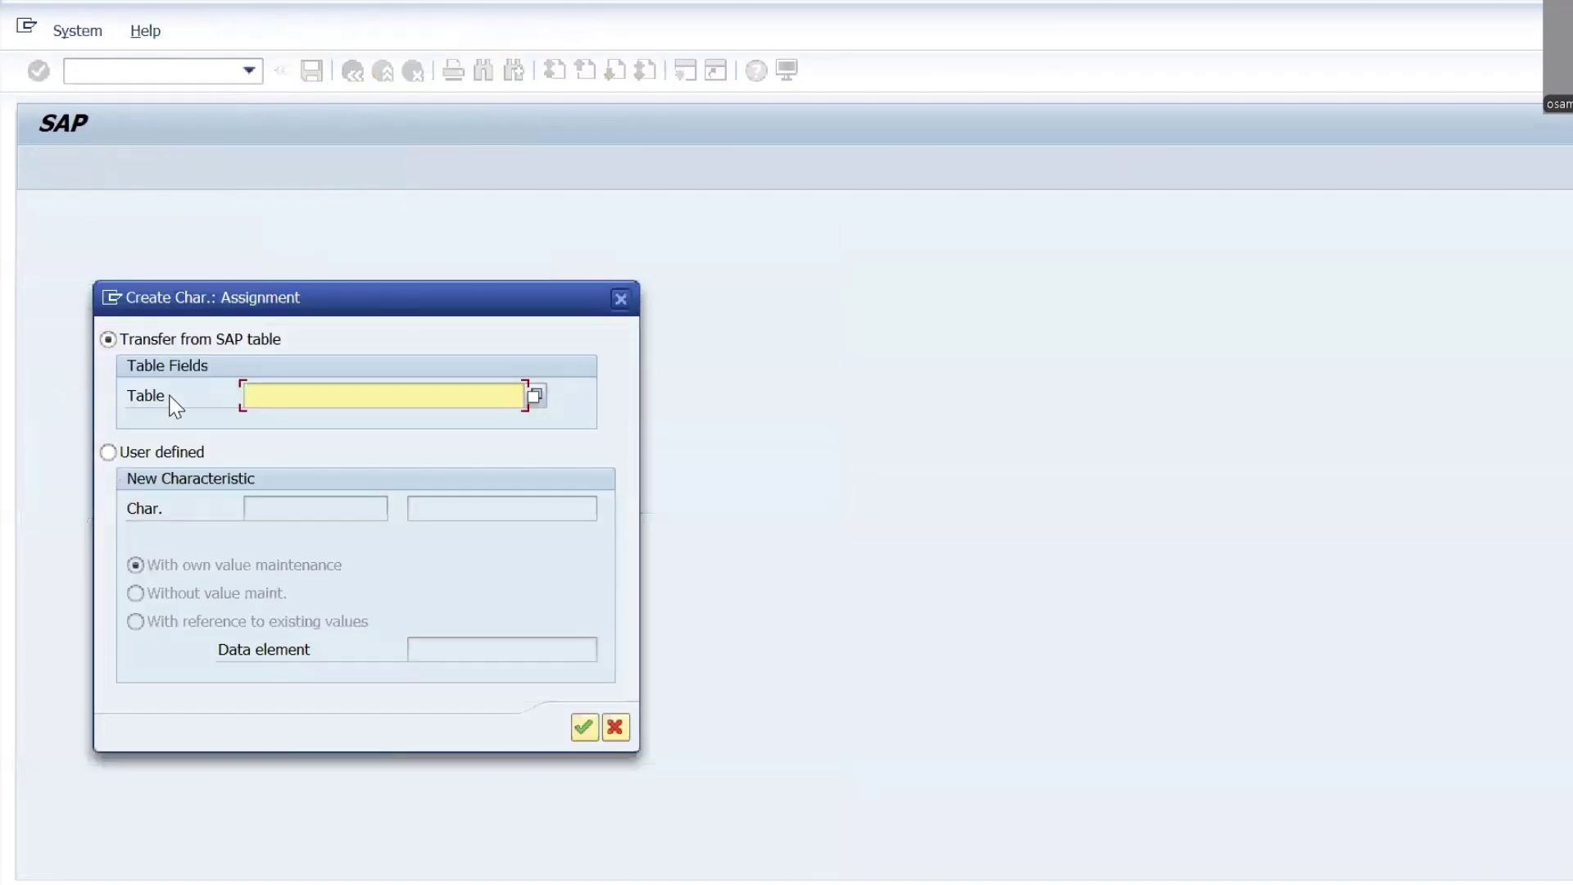
{"action": "left_click", "coordinate": [136, 458]}
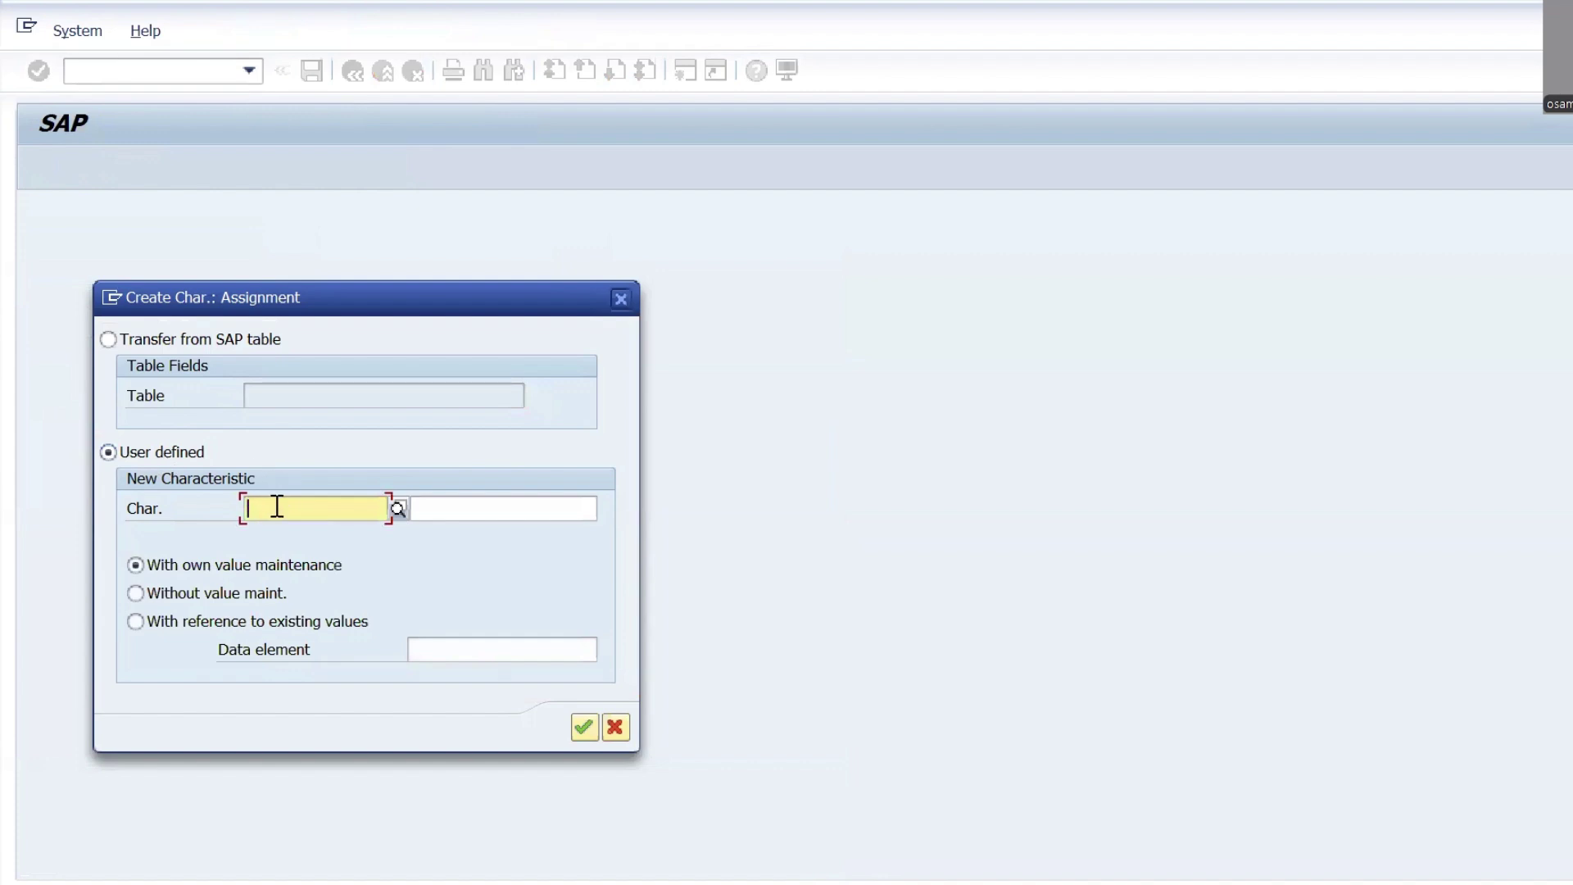
{"action": "type", "text": "ww"}
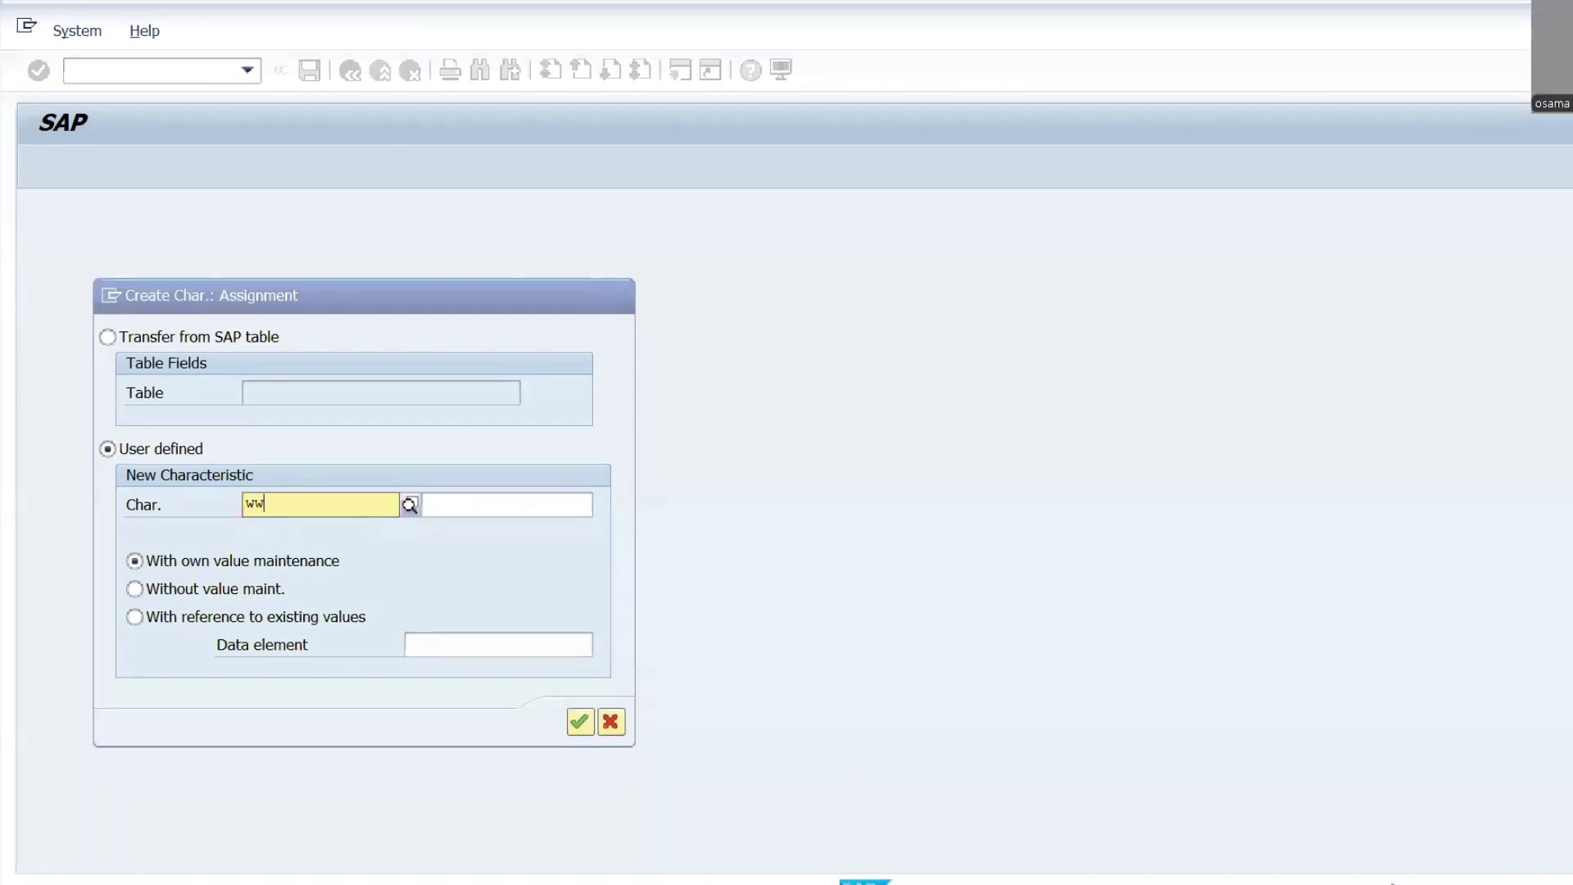
{"action": "type", "text": "se"}
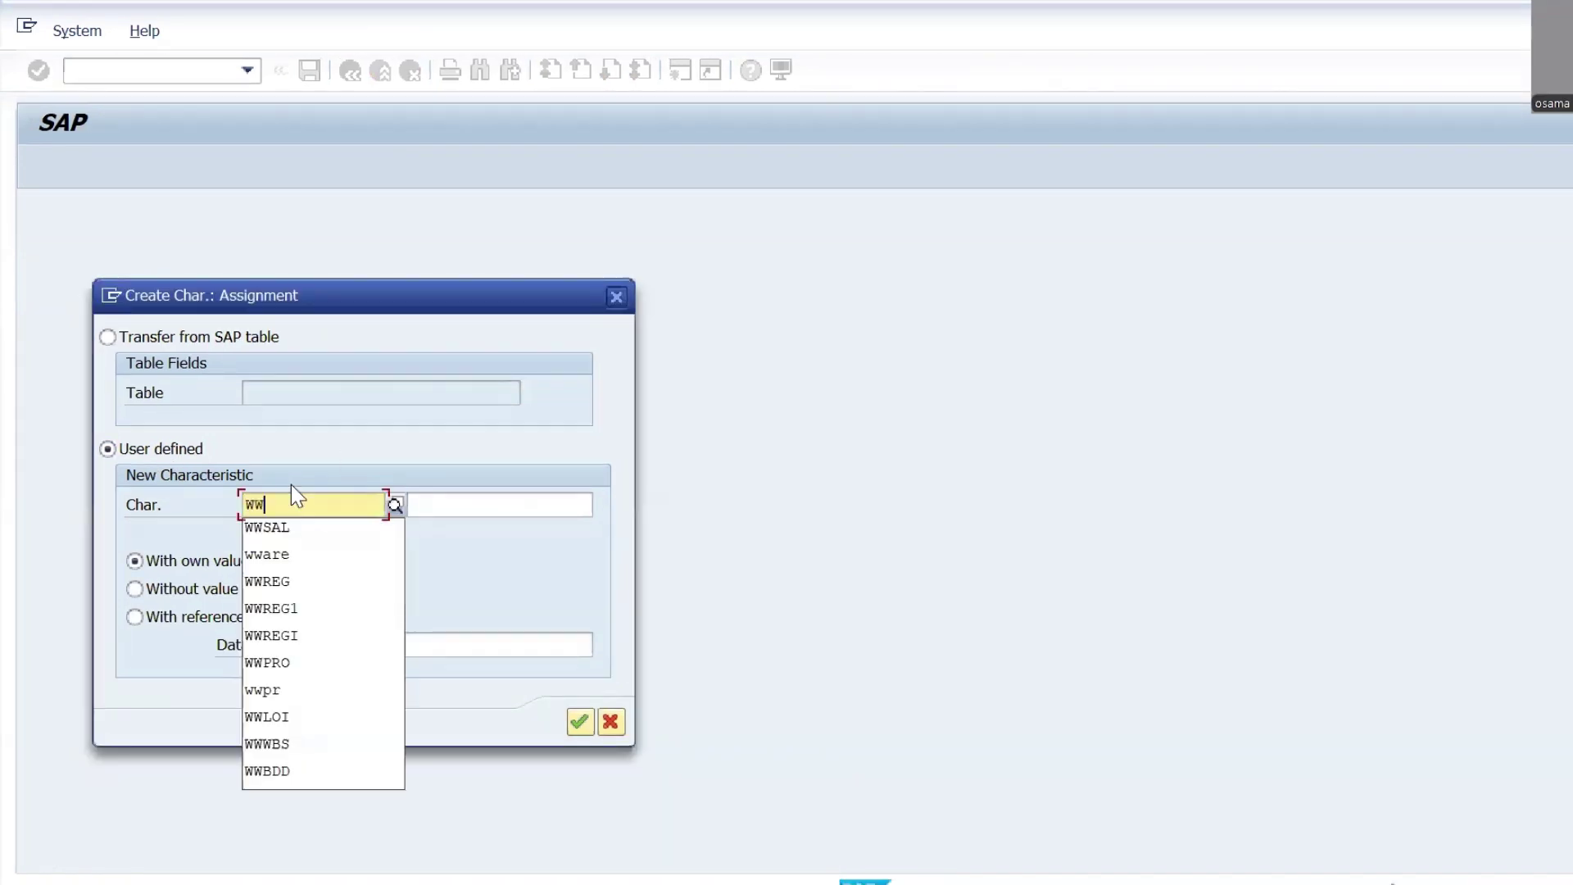
{"action": "type", "text": "a"}
{"action": "key", "text": "Tab"}
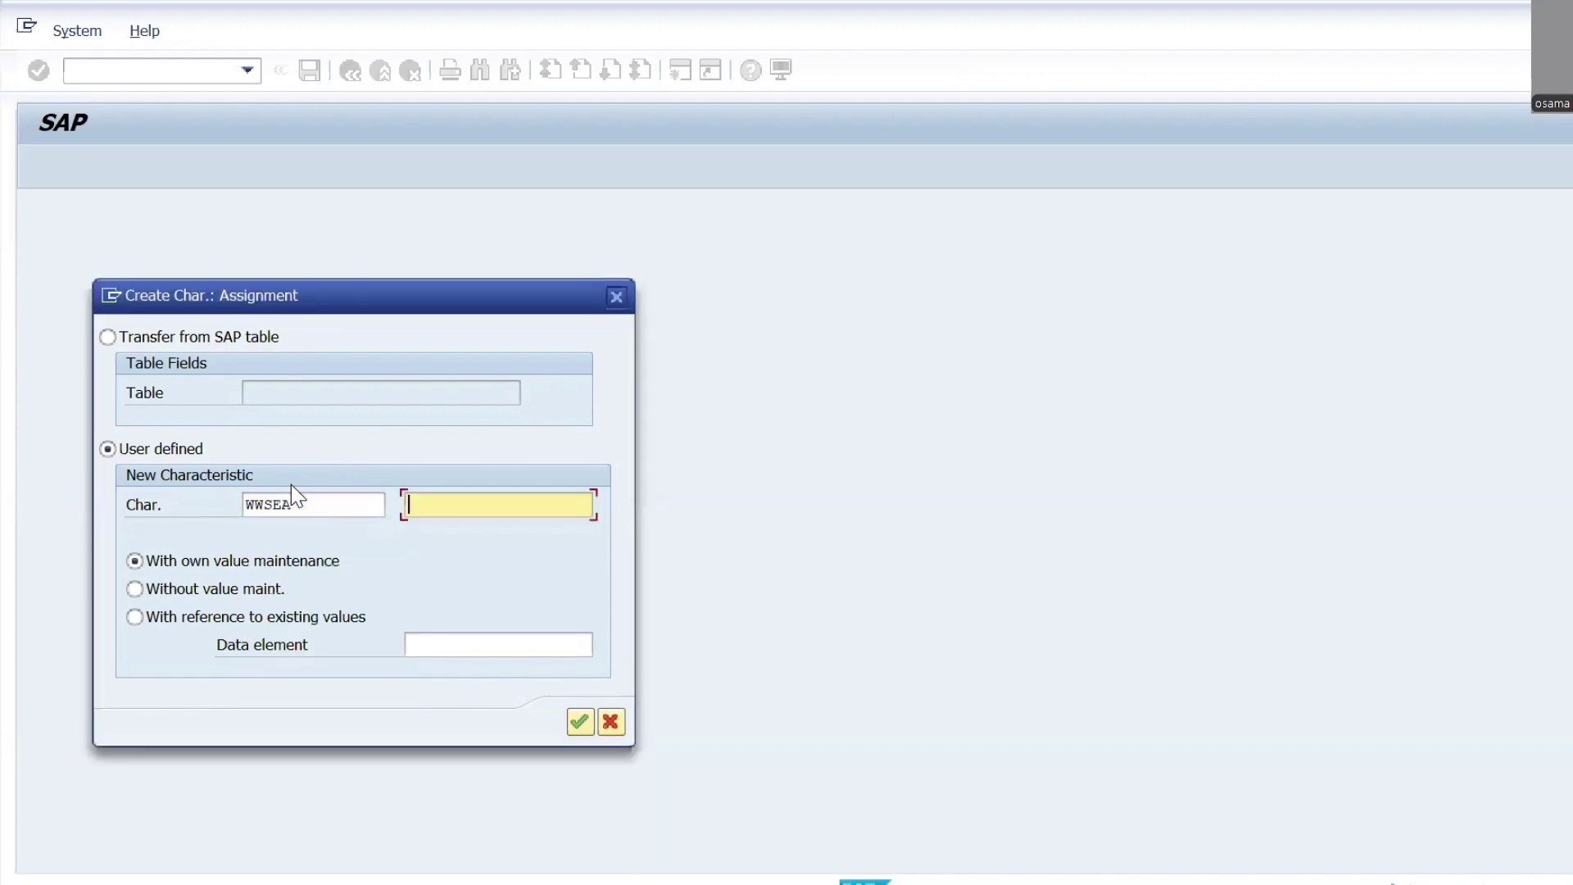
- Describe the new characteristic as SALES SEASON and create it with its own value maintenance
{"action": "type", "text": "SALE"}
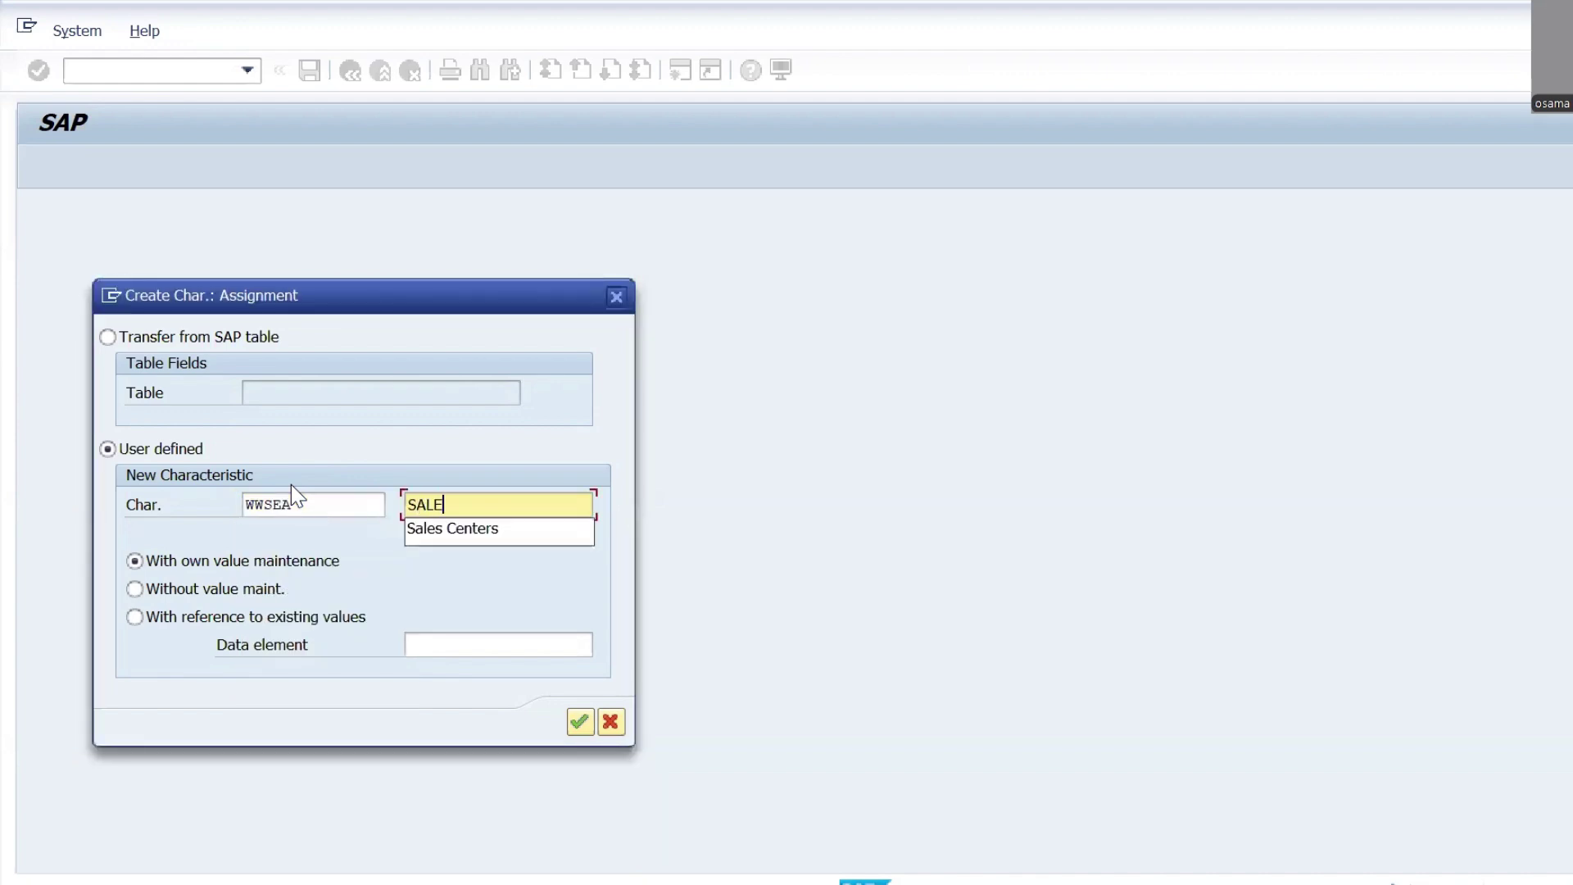
{"action": "type", "text": "S SE"}
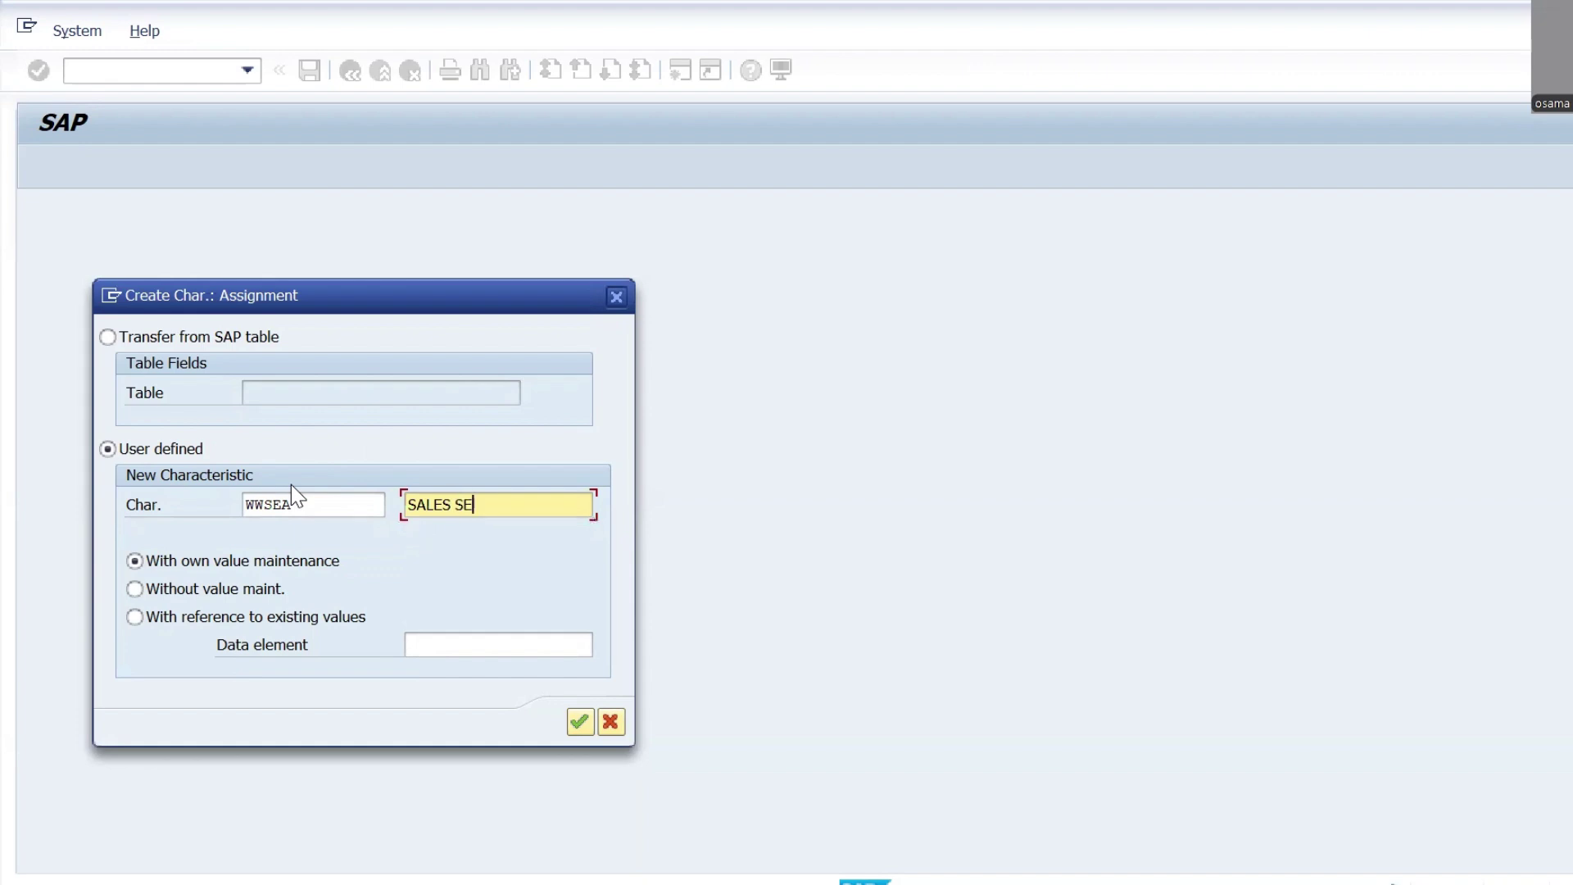
{"action": "type", "text": "ASON"}
{"action": "key", "text": "Left"}
{"action": "key", "text": "Left"}
{"action": "key", "text": "Left"}
{"action": "key", "text": "Left"}
{"action": "key", "text": "Left"}
{"action": "key", "text": "Left"}
{"action": "key", "text": "BackSpace"}
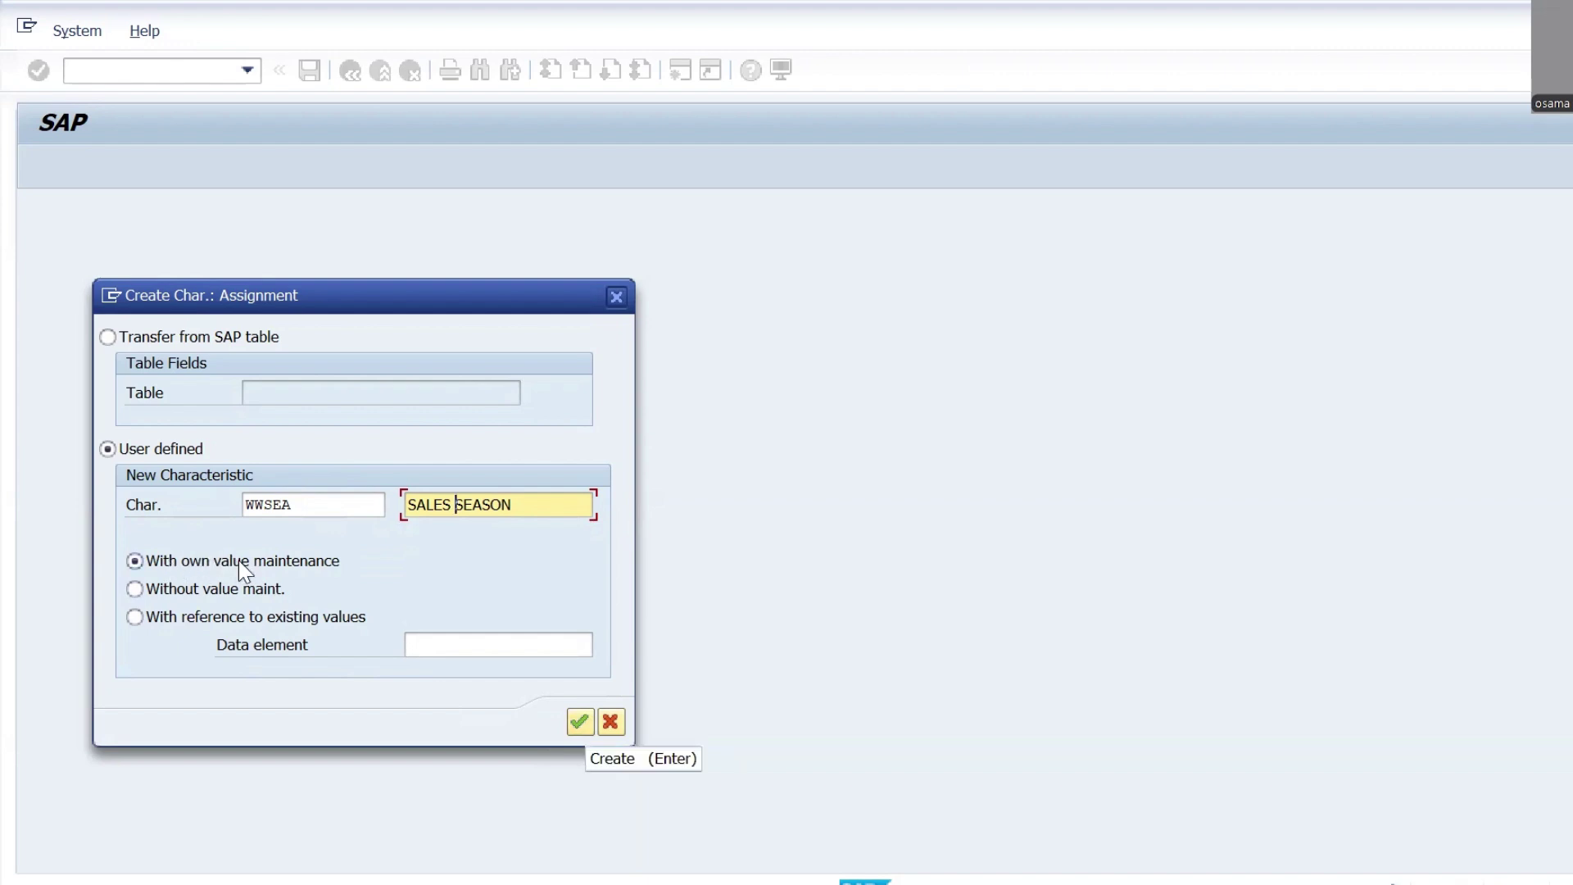
{"action": "left_click", "coordinate": [580, 722]}
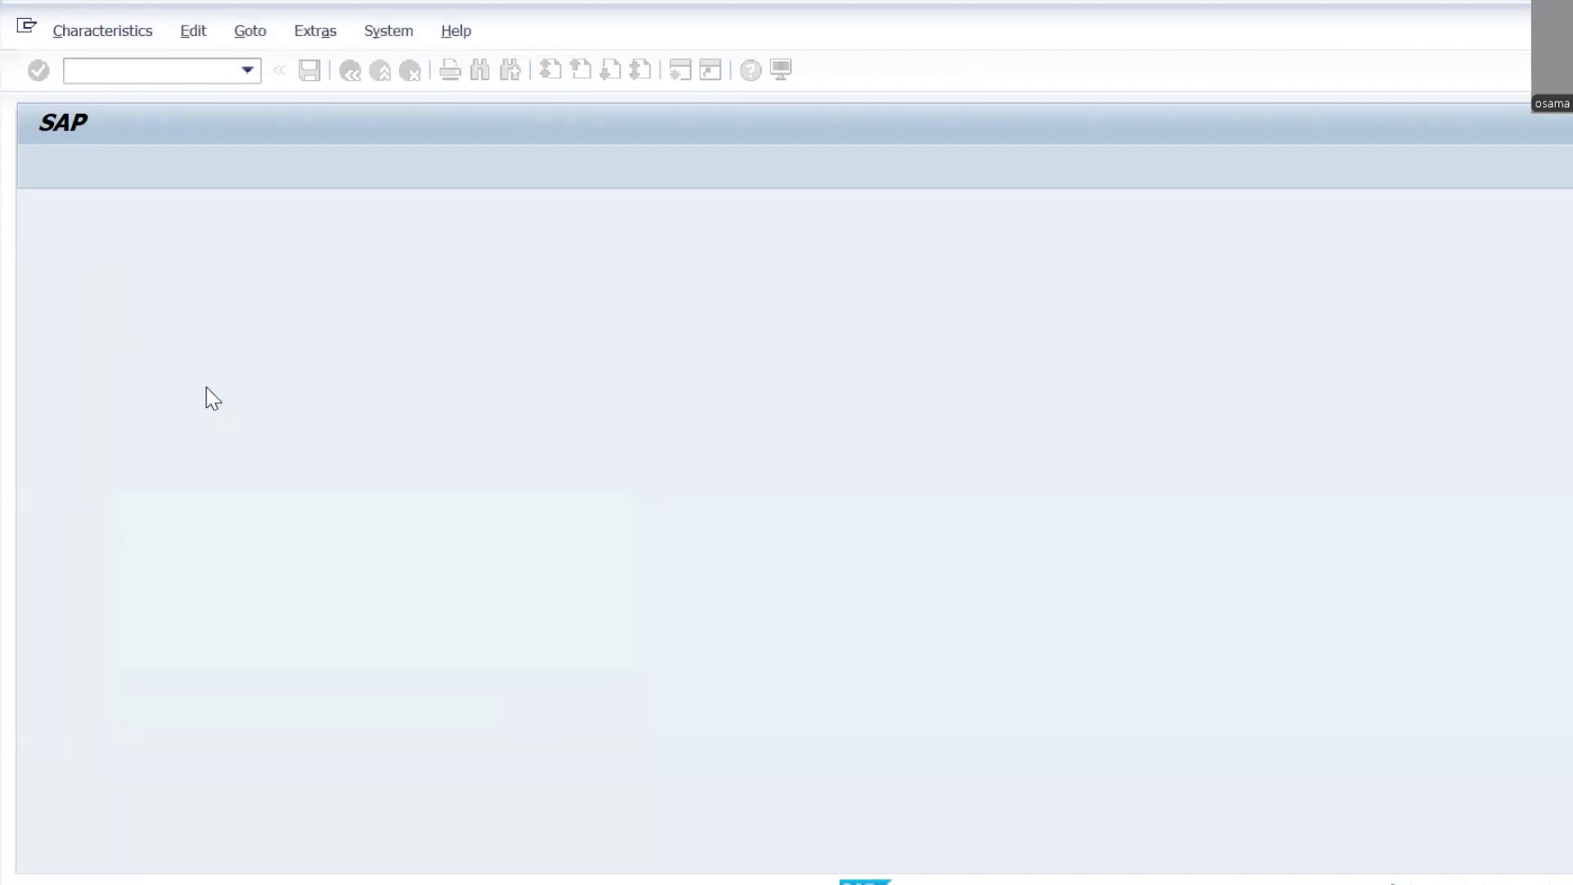
- Copy the characteristic's description into its short text and heading
{"action": "left_click_drag", "start_coordinate": [283, 269], "coordinate": [158, 273]}
{"action": "key", "text": "ctrl+c"}
{"action": "left_click", "coordinate": [221, 295]}
{"action": "key", "text": "ctrl+v"}
{"action": "left_click", "coordinate": [246, 328]}
{"action": "key", "text": "ctrl+v"}
- Set the characteristic's data type to CHAR with a length of 10
{"action": "left_click", "coordinate": [205, 464]}
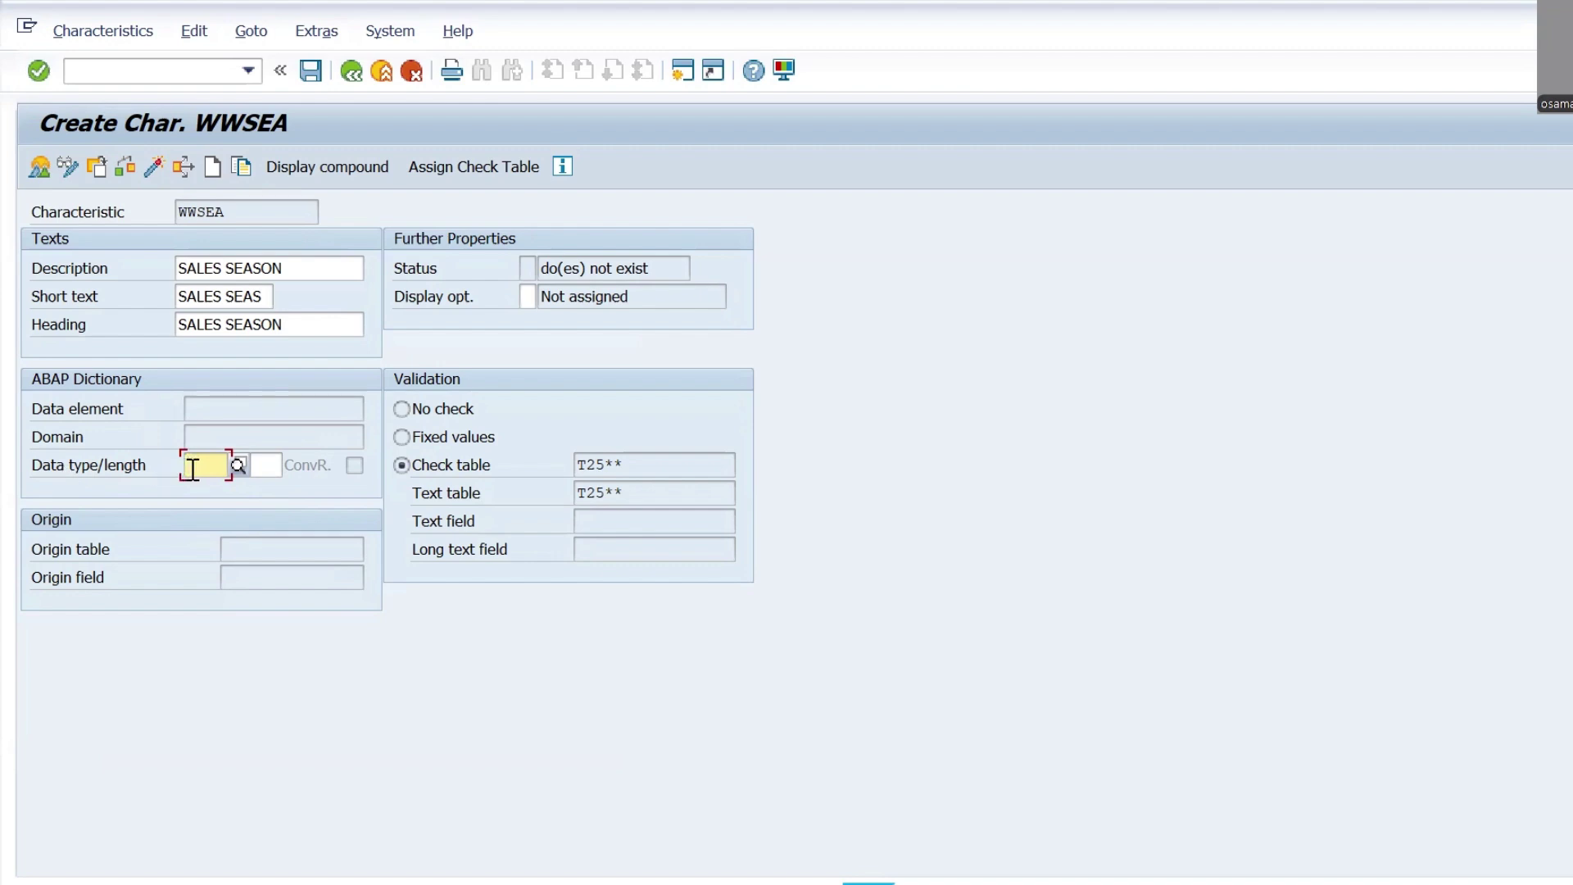
{"action": "type", "text": "CHAR"}
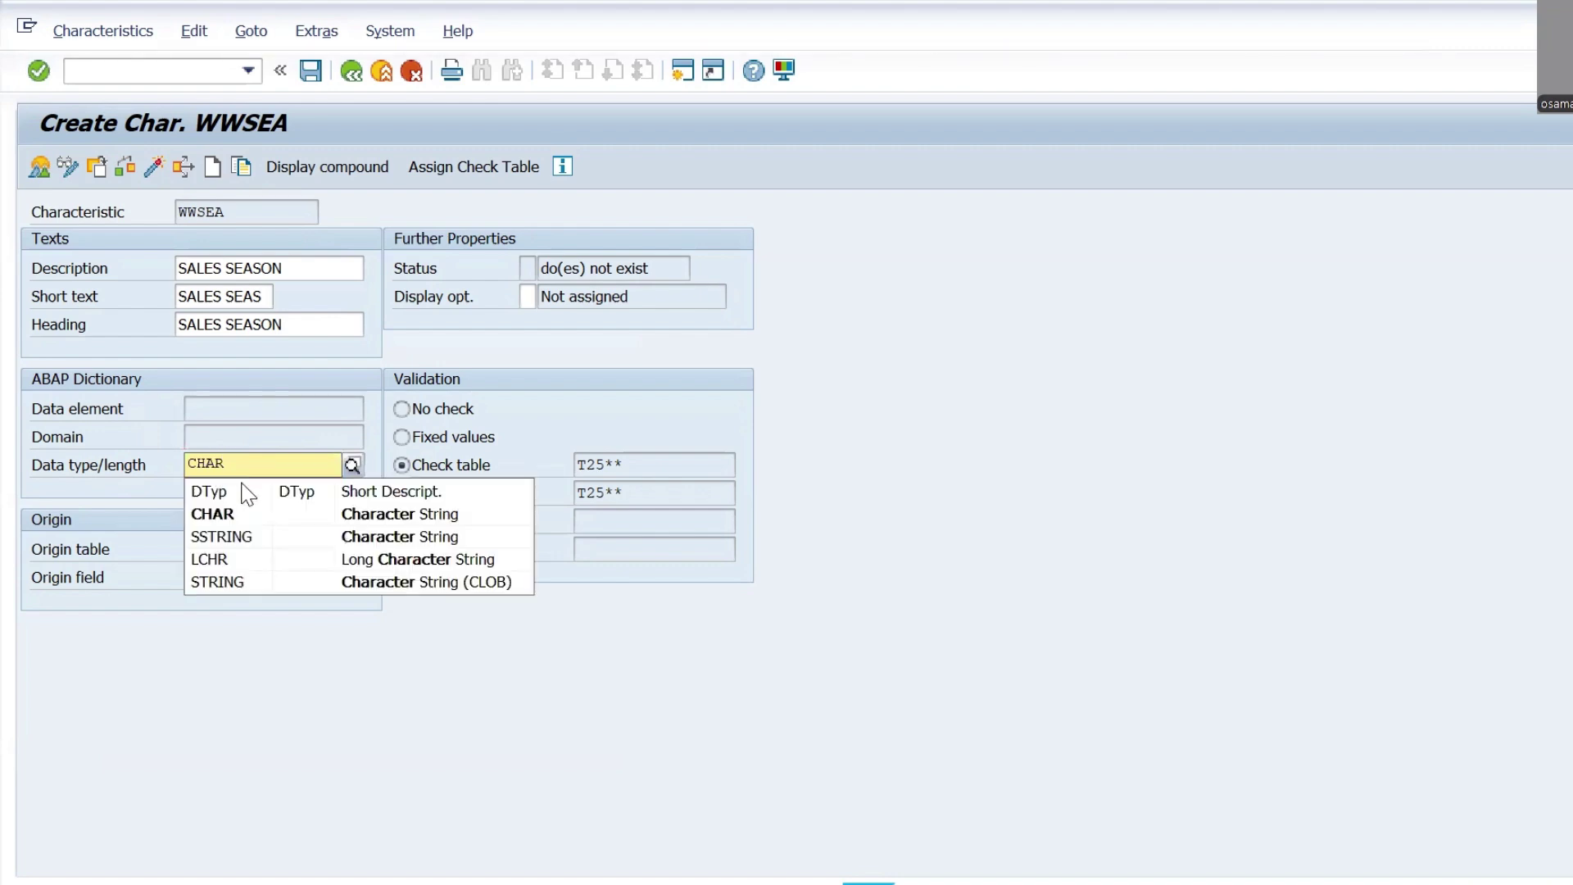
{"action": "left_click", "coordinate": [256, 512]}
{"action": "left_click", "coordinate": [263, 468]}
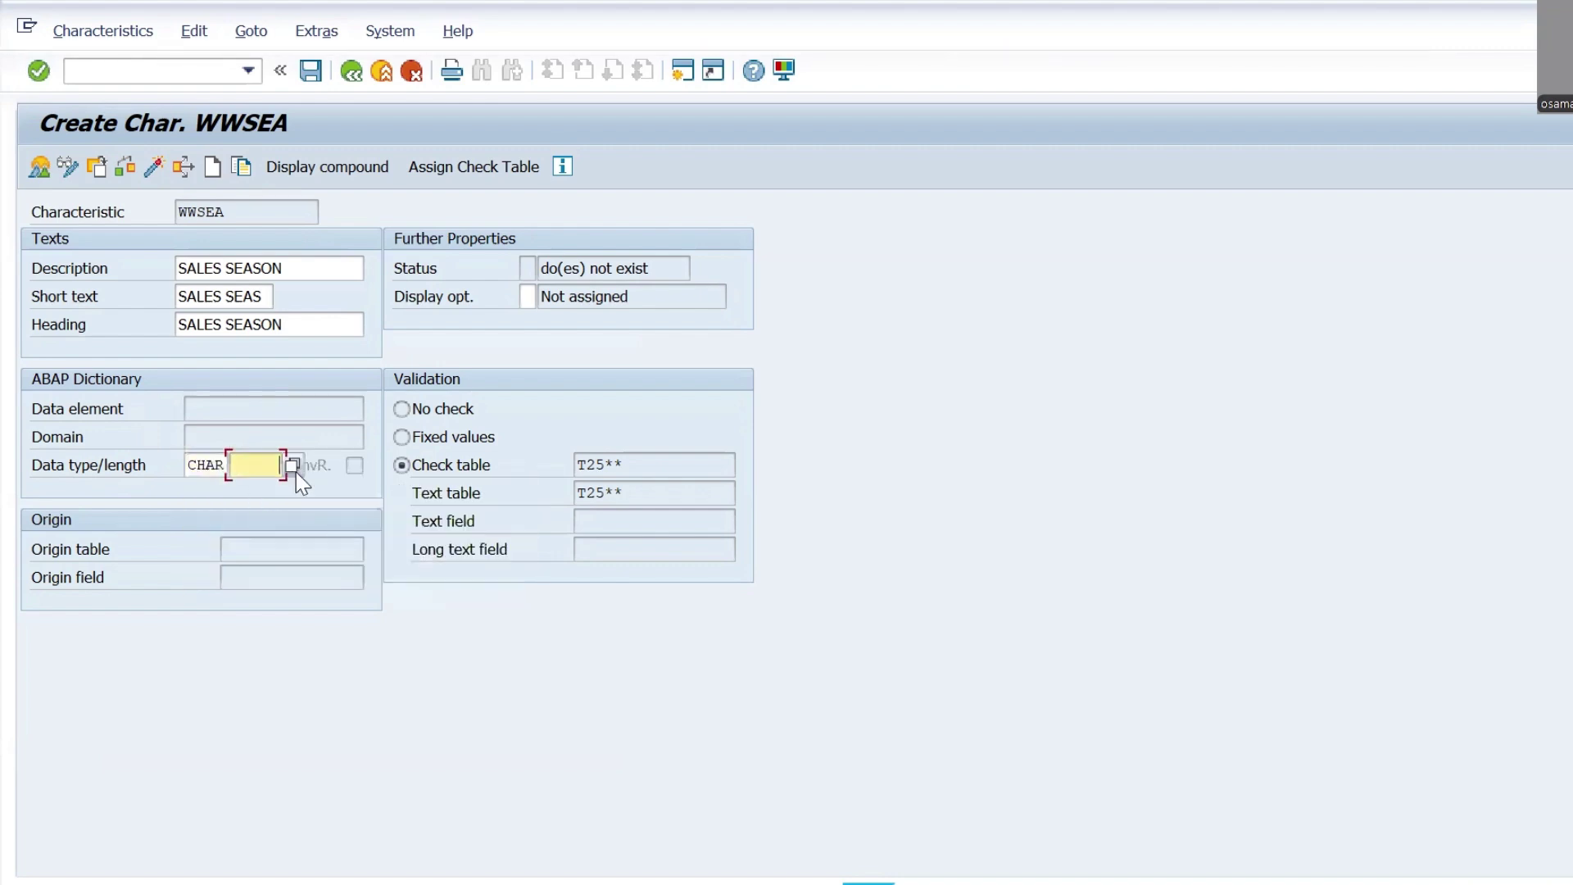
{"action": "type", "text": "10"}
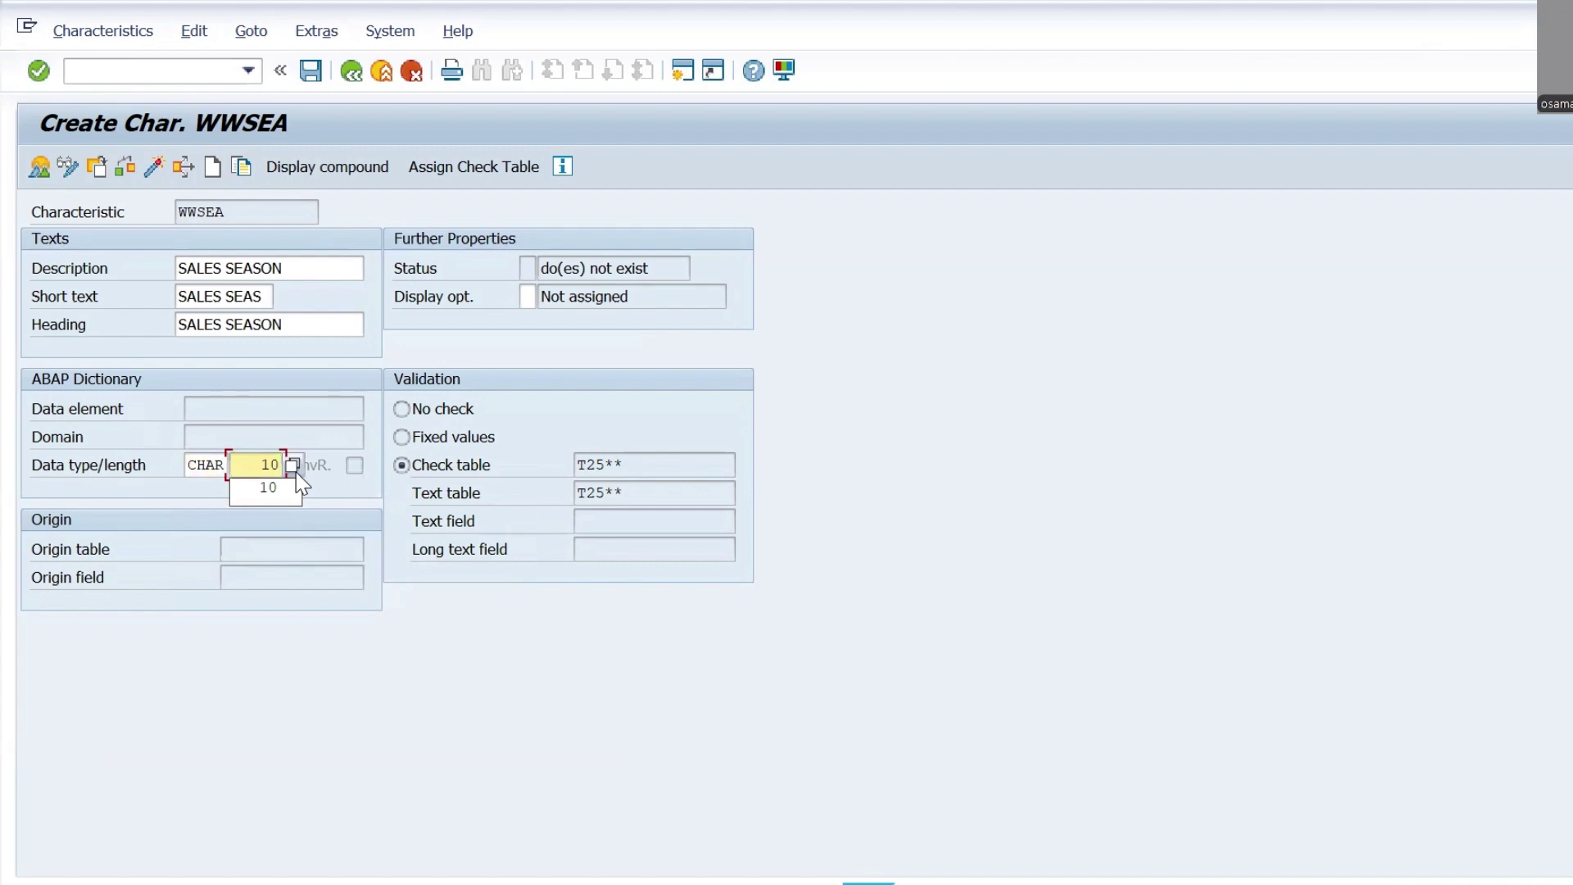
- Save characteristic WWSEA with automatic check table numbering and activate it
{"action": "left_click", "coordinate": [310, 79]}
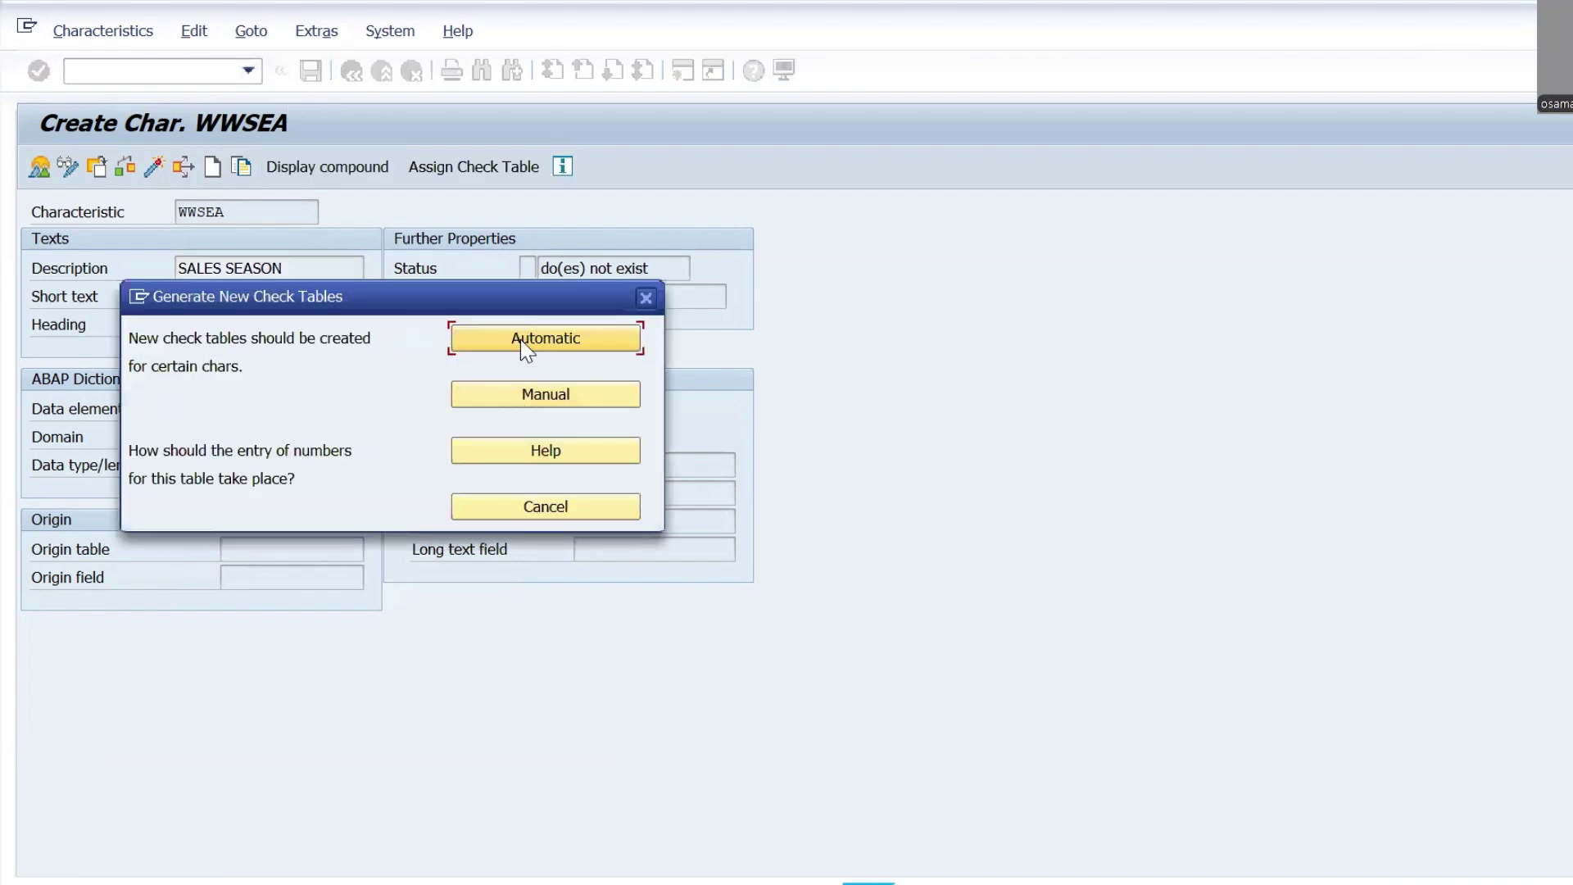
{"action": "left_click", "coordinate": [520, 340]}
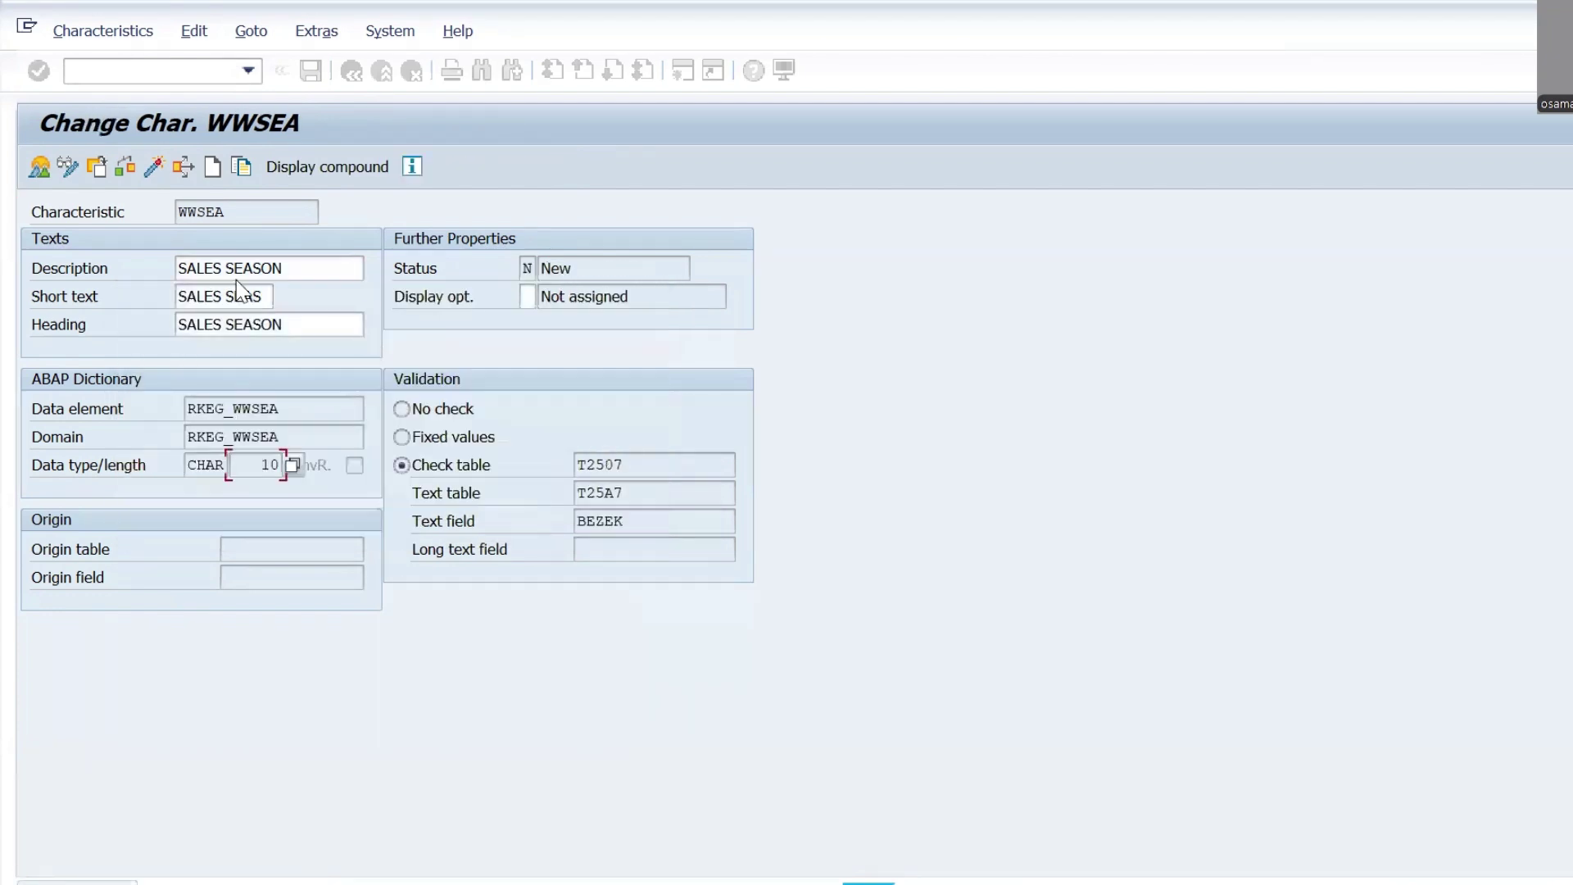
{"action": "left_click", "coordinate": [148, 165]}
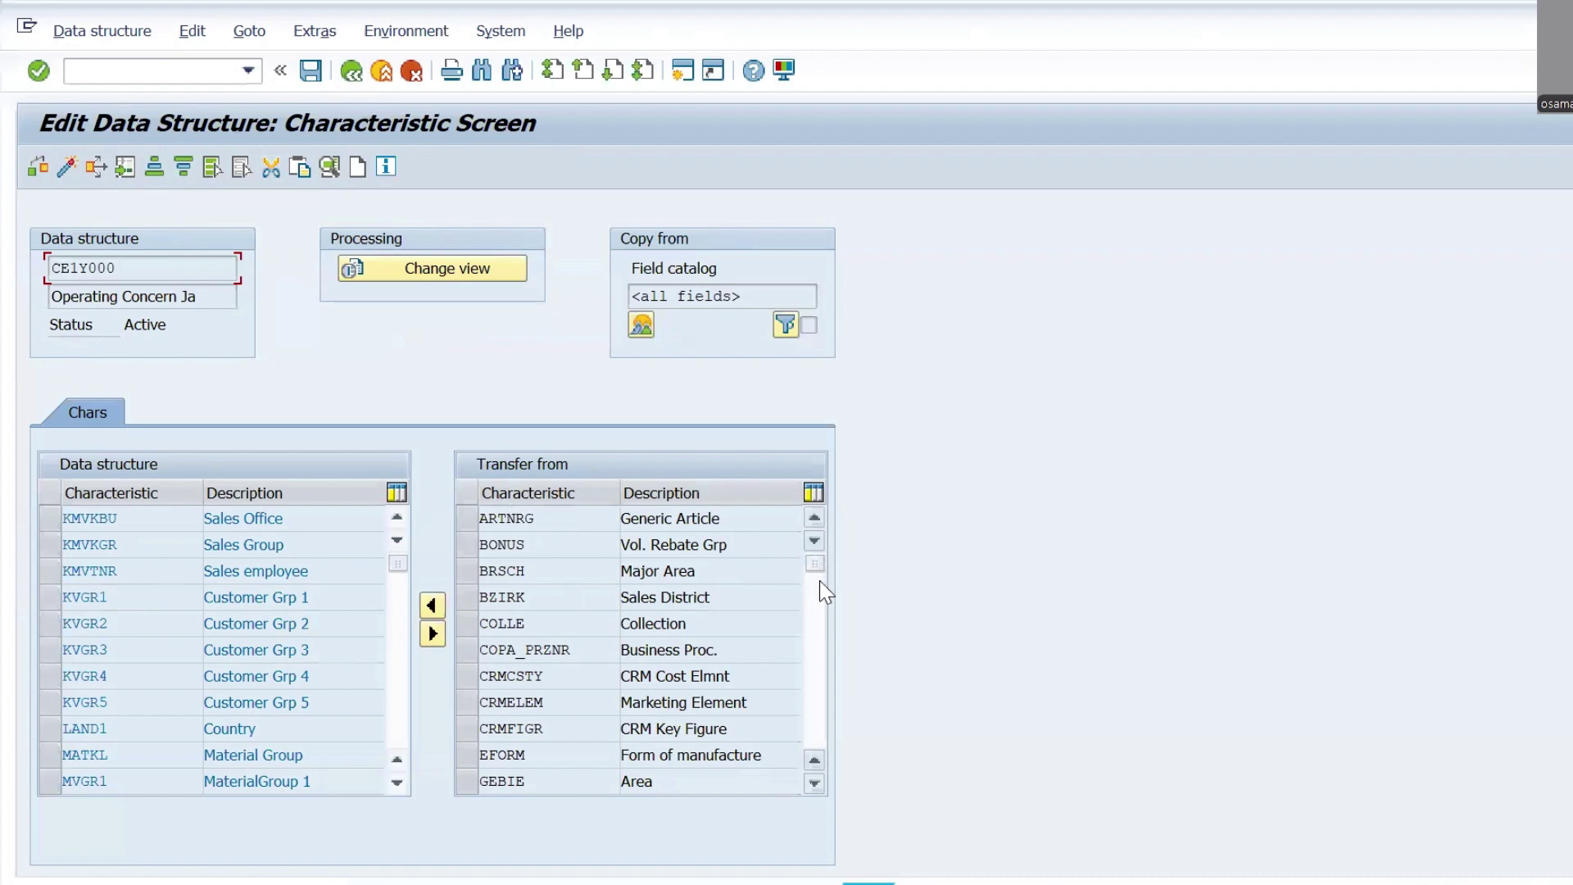
- Transfer characteristic WWSEA from the field catalog into the data structure of the operating concern
{"action": "left_click", "coordinate": [816, 668]}
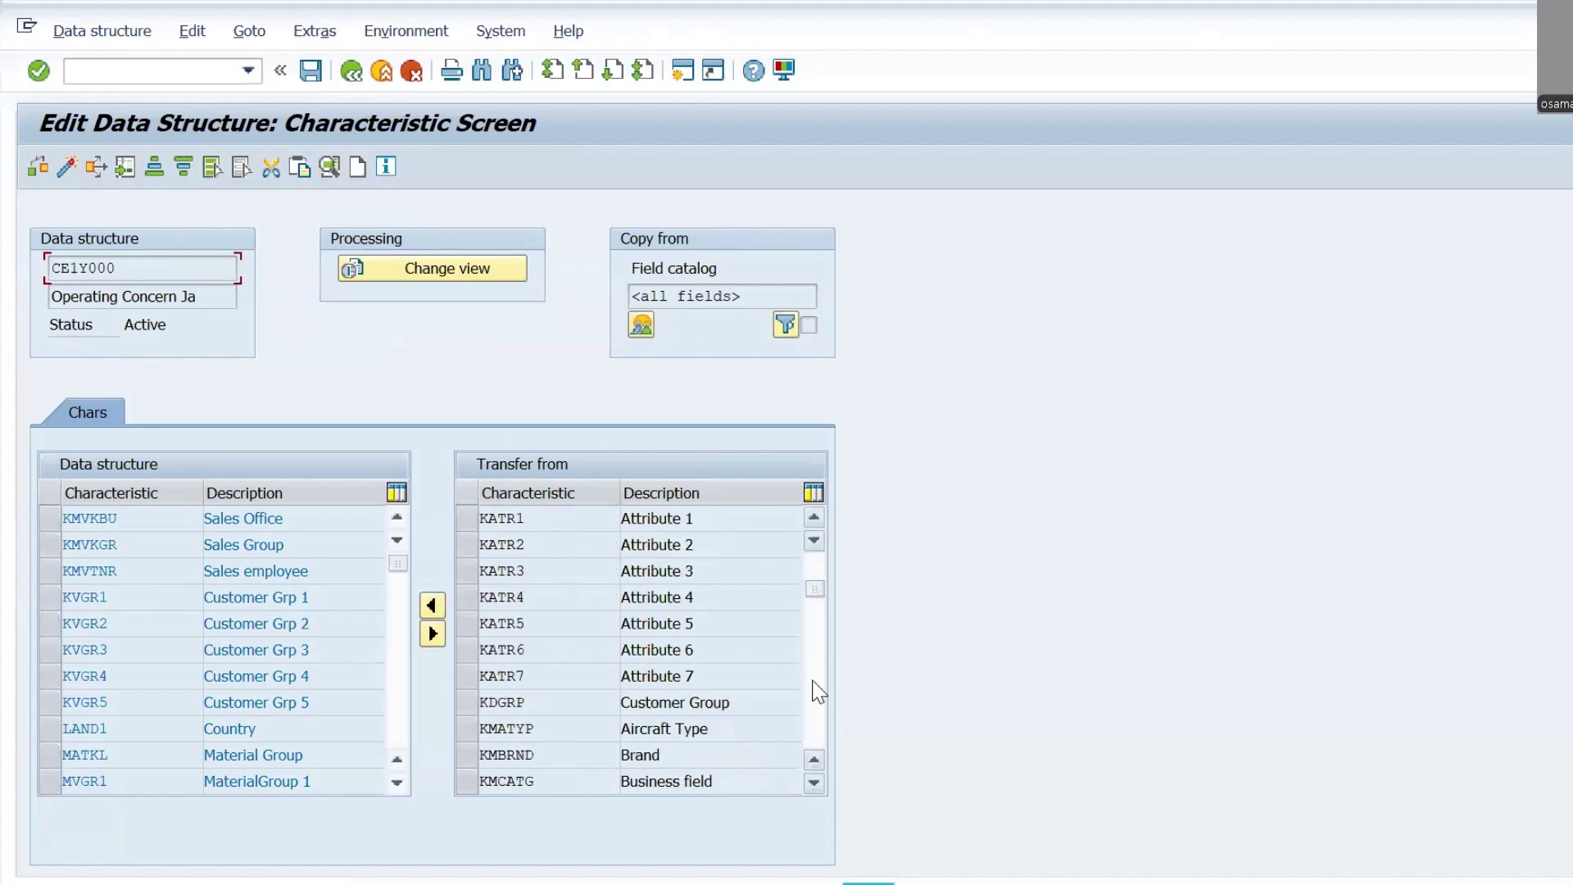
{"action": "left_click", "coordinate": [814, 619]}
{"action": "left_click_drag", "start_coordinate": [815, 619], "coordinate": [812, 734]}
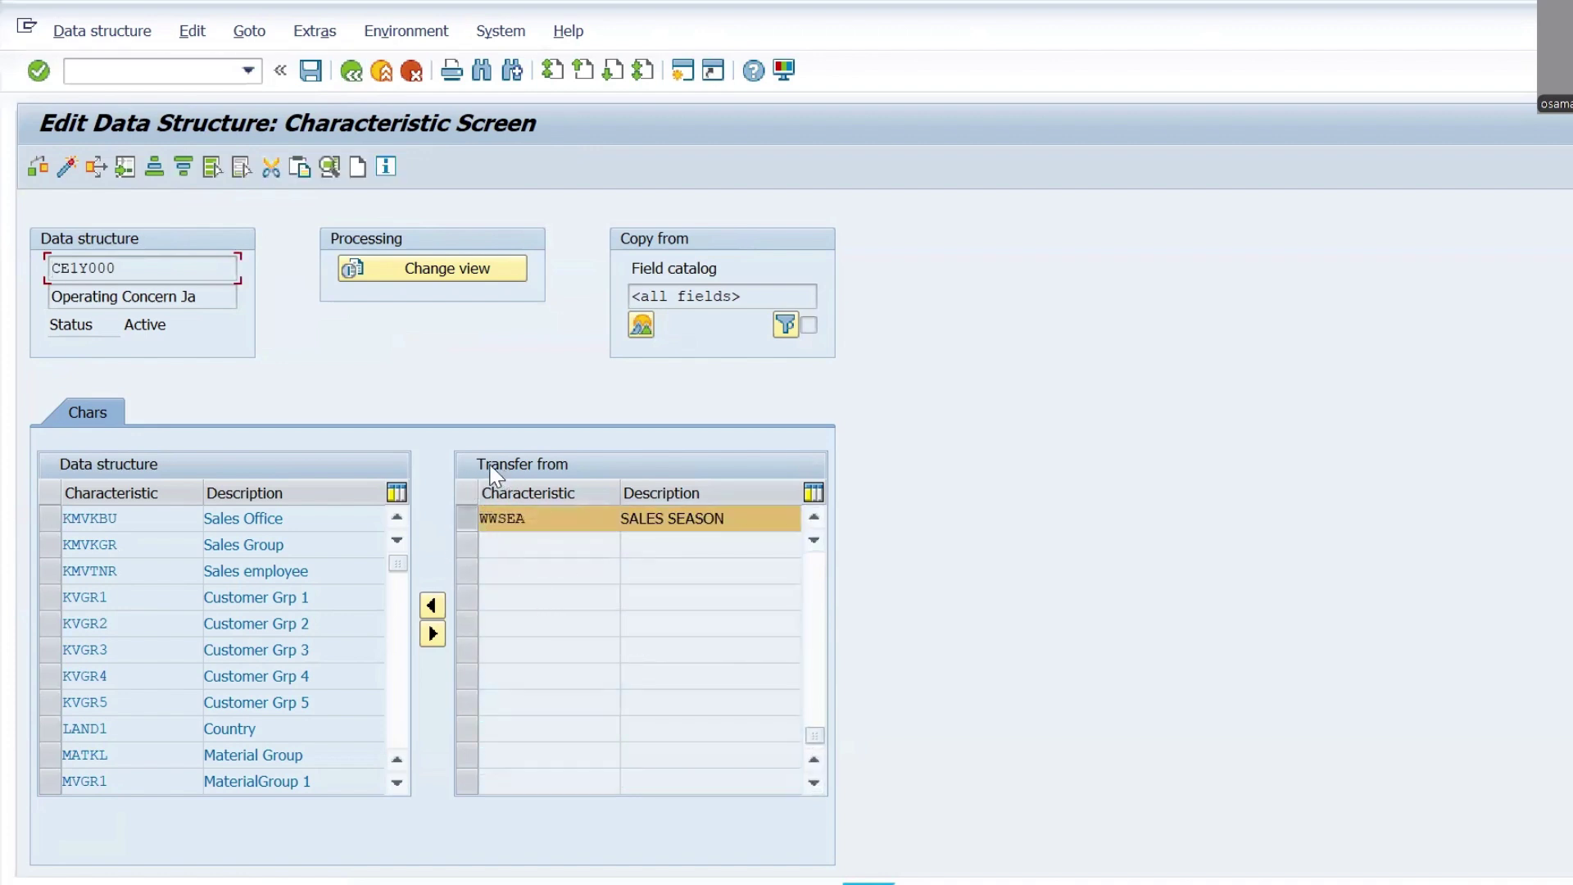
{"action": "left_click_drag", "start_coordinate": [538, 518], "coordinate": [471, 515]}
{"action": "left_click", "coordinate": [433, 606]}
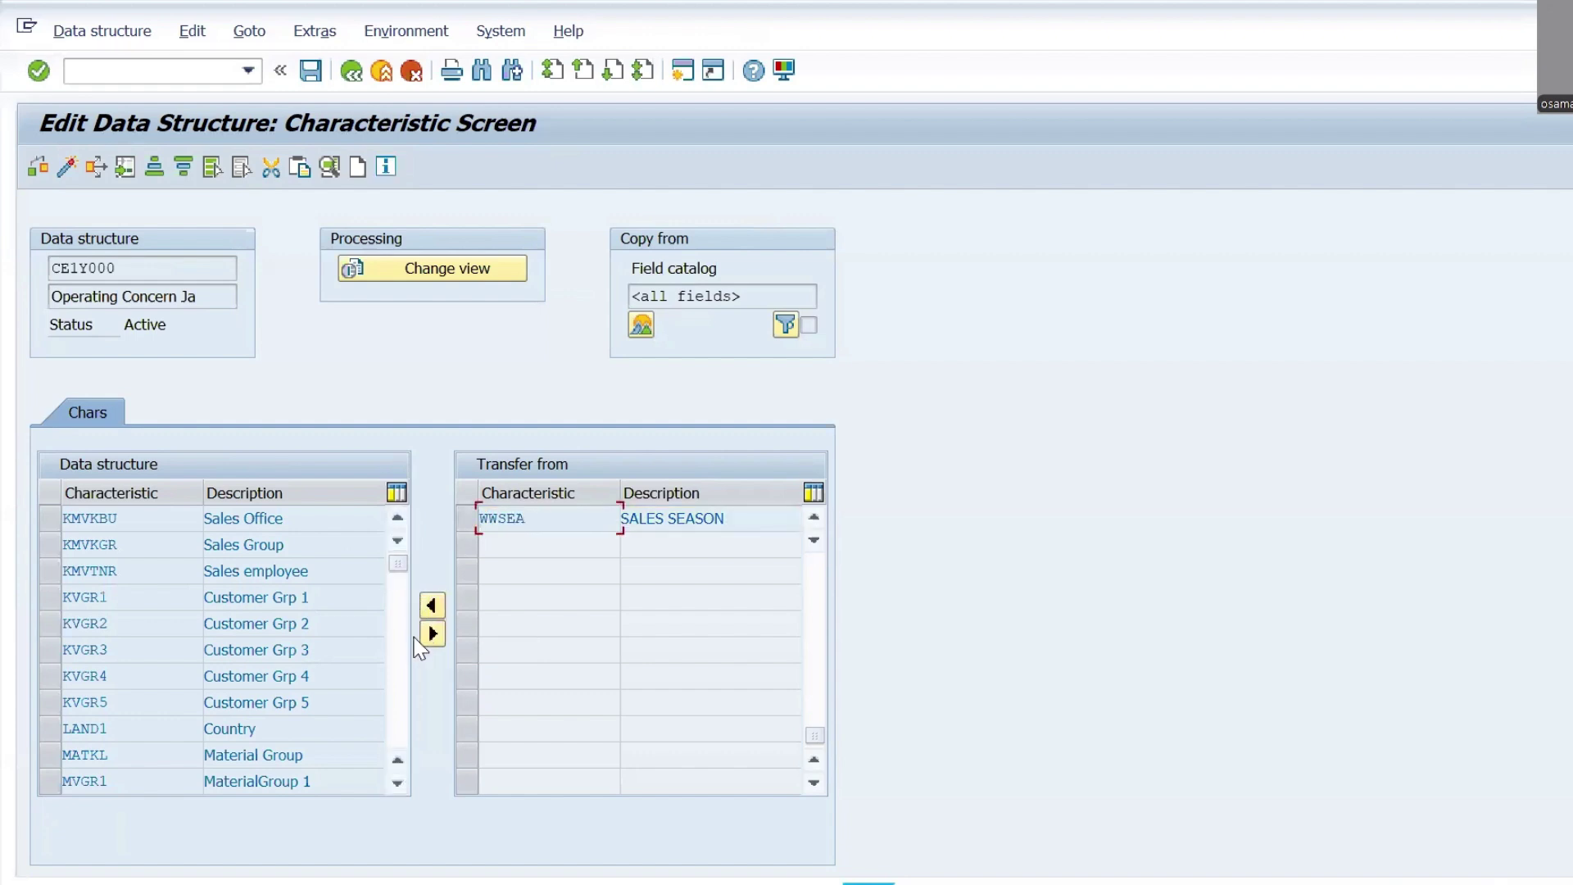
- Check that WWSEA is in the data structure's characteristic list, and save and activate the data structure
{"action": "scroll", "coordinate": [400, 660], "scroll_direction": "down", "scroll_amount": 5}
{"action": "scroll", "coordinate": [400, 661], "scroll_direction": "up", "scroll_amount": 5}
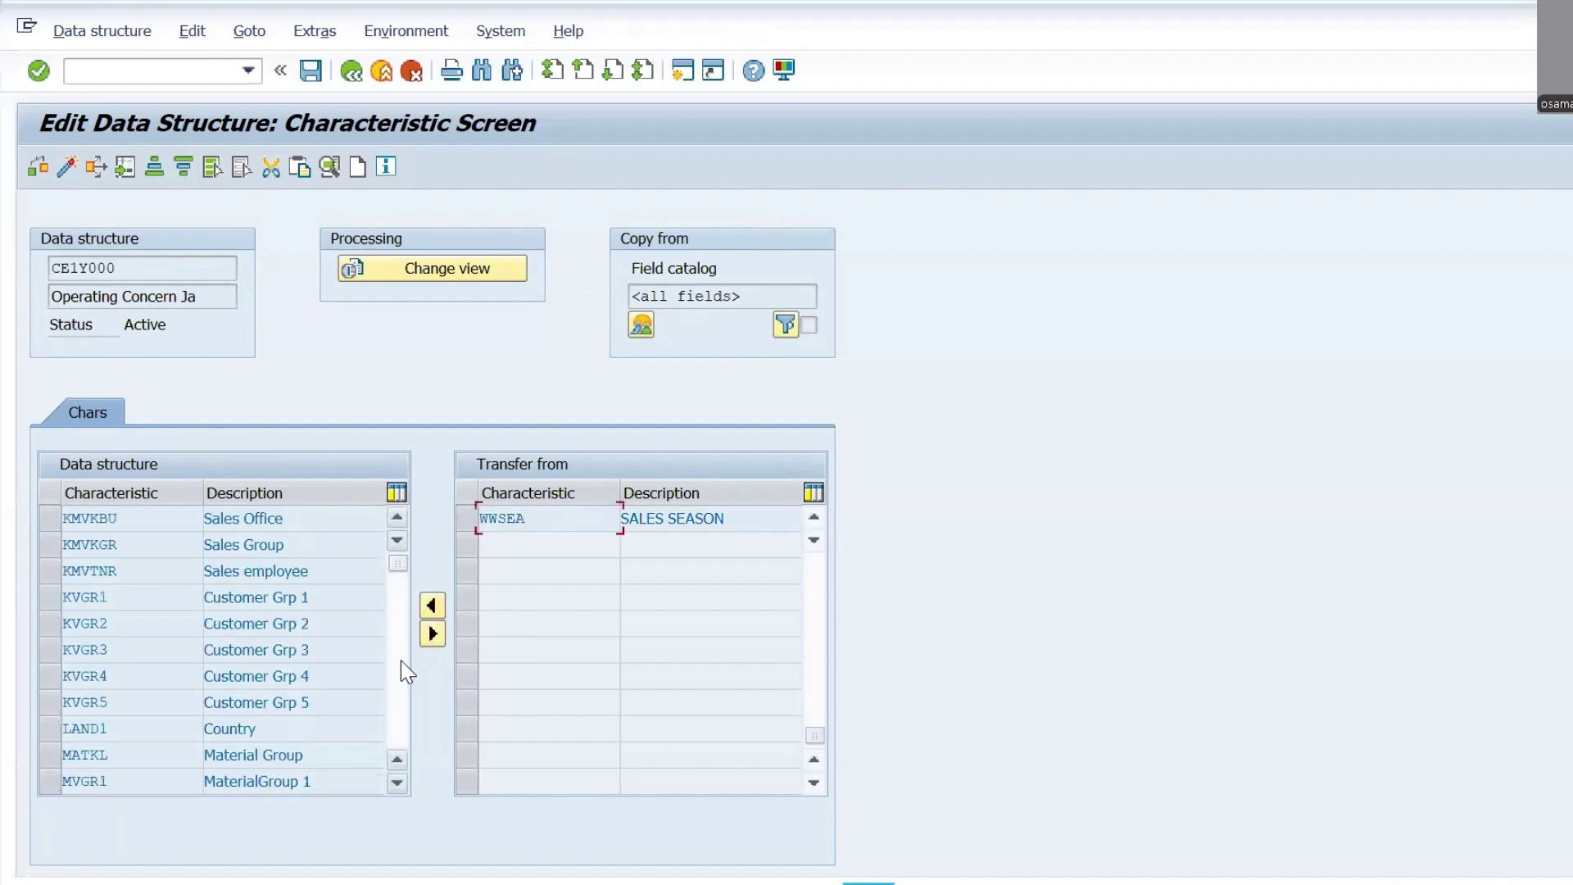
{"action": "scroll", "coordinate": [401, 660], "scroll_direction": "down", "scroll_amount": 5}
{"action": "double_click", "coordinate": [57, 641]}
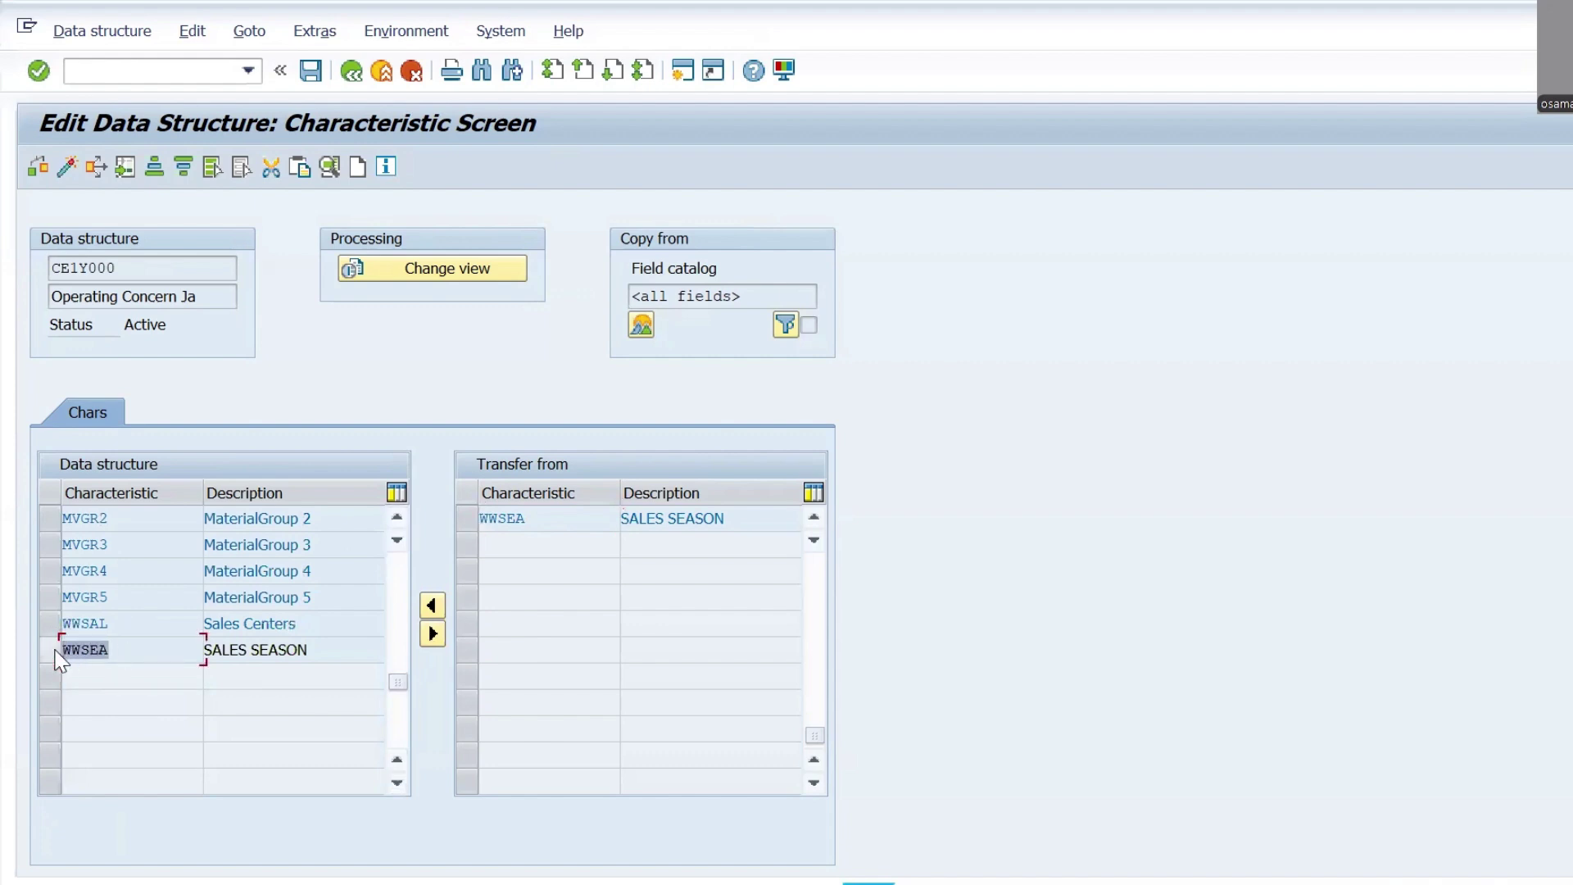
{"action": "left_click", "coordinate": [306, 75]}
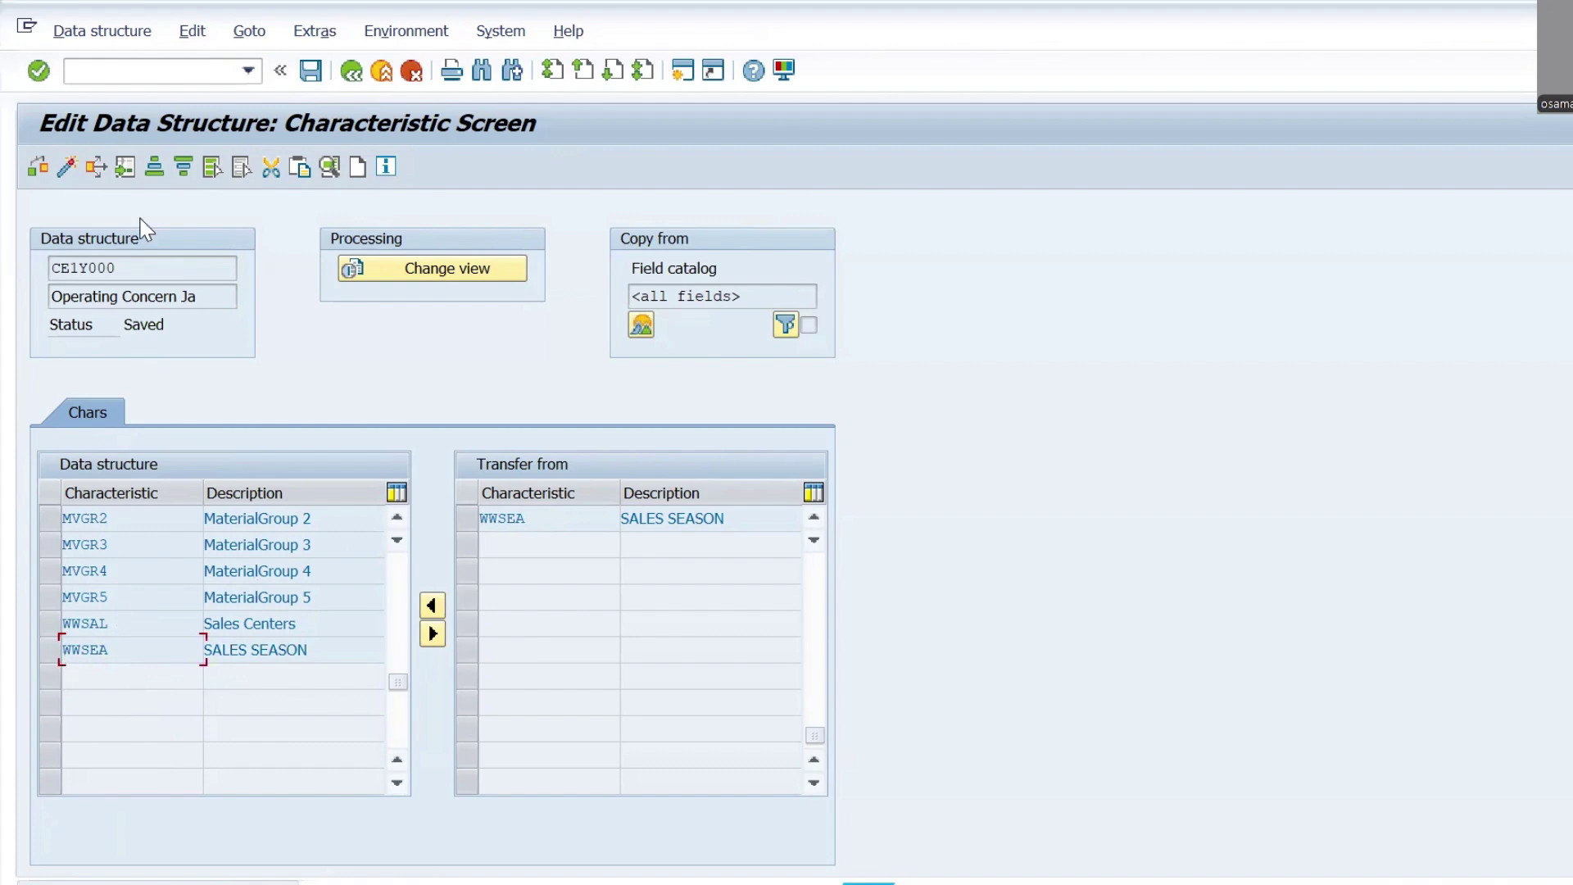
{"action": "left_click", "coordinate": [66, 167]}
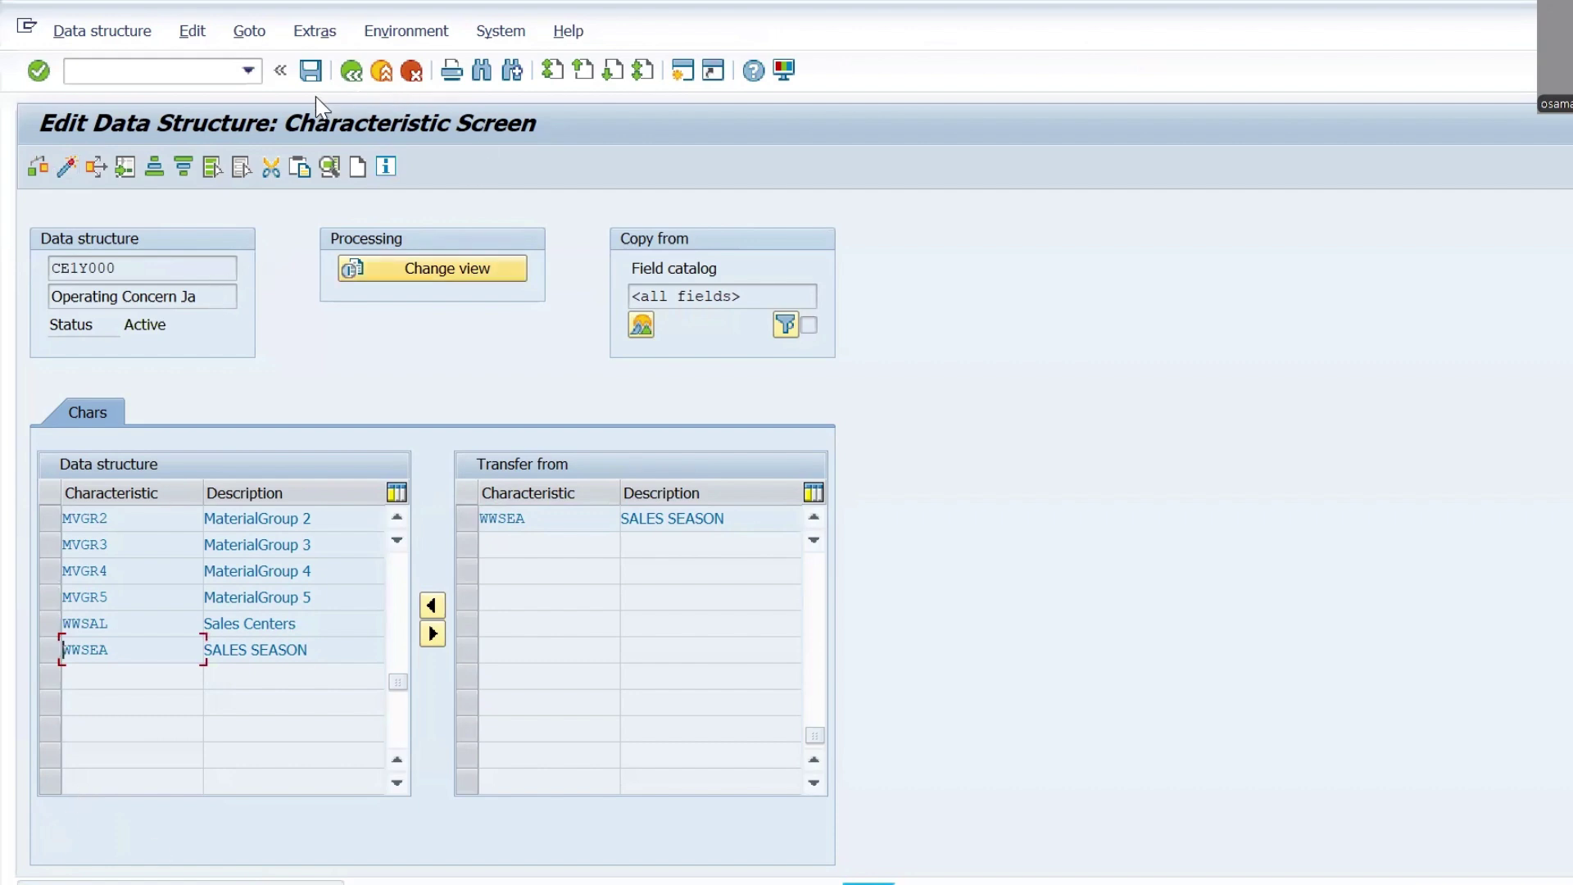
- Return to the operating concern maintenance and agree to generate the operating concern environment
{"action": "left_click", "coordinate": [354, 70]}
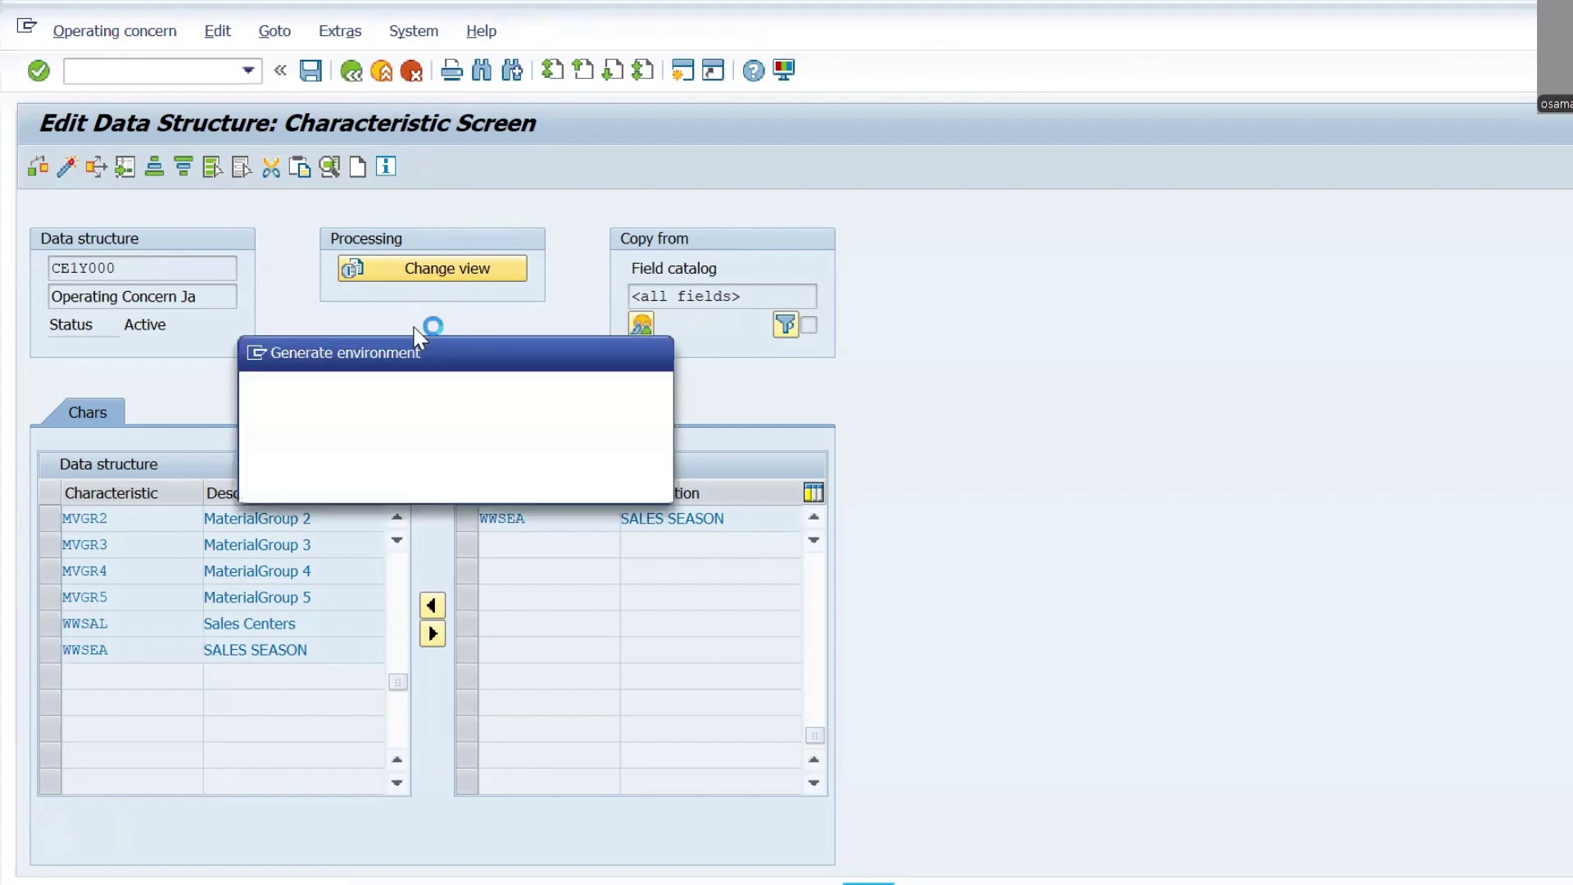
{"action": "left_click_drag", "start_coordinate": [299, 394], "coordinate": [422, 399]}
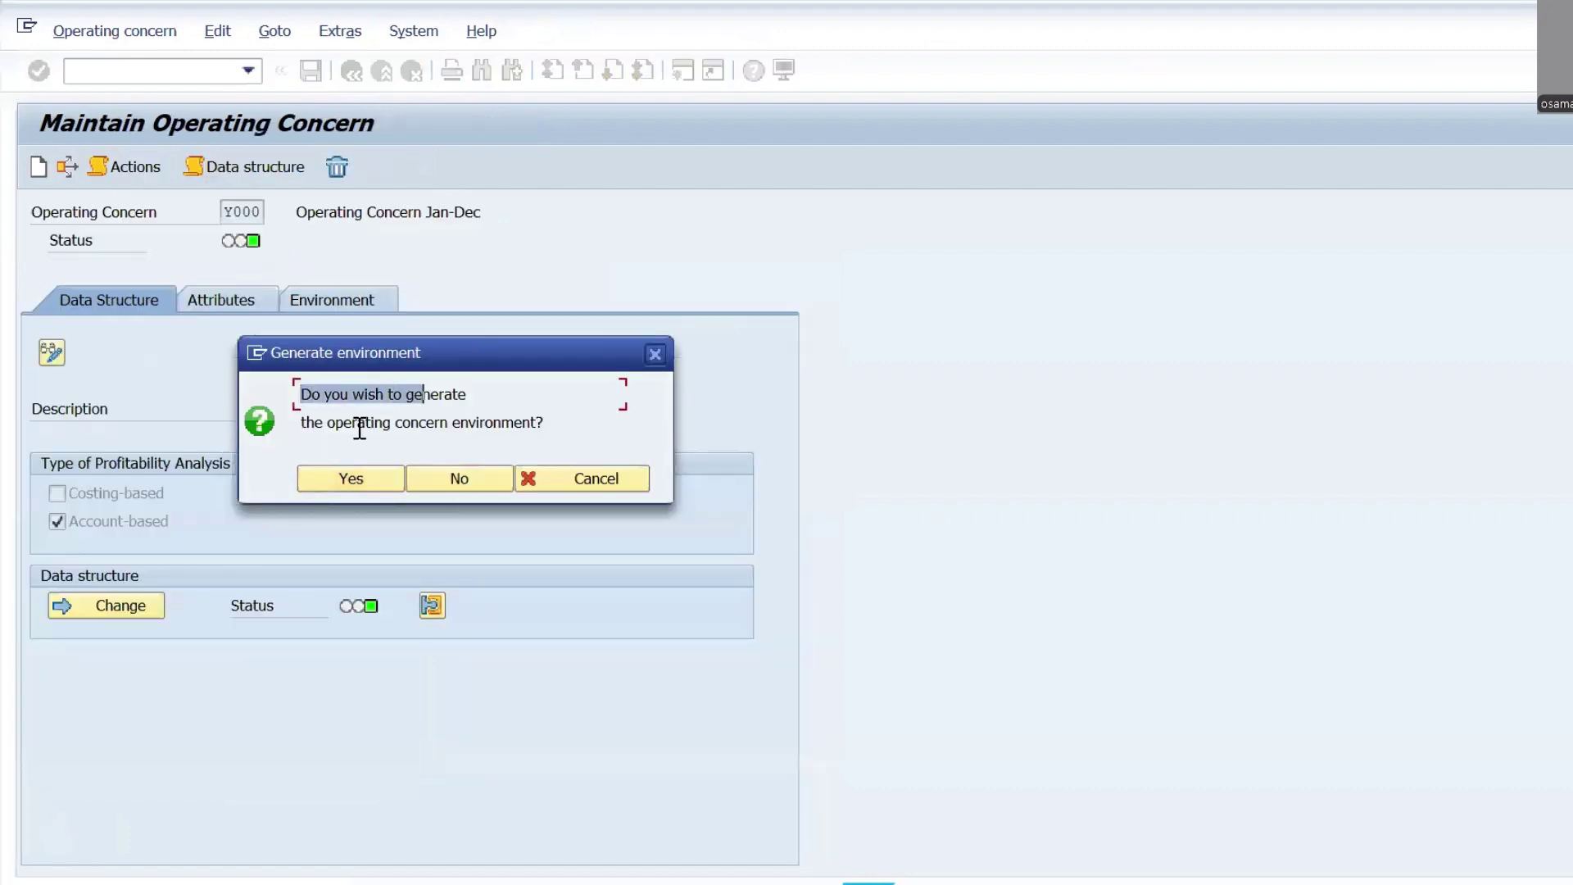
{"action": "left_click", "coordinate": [361, 483]}
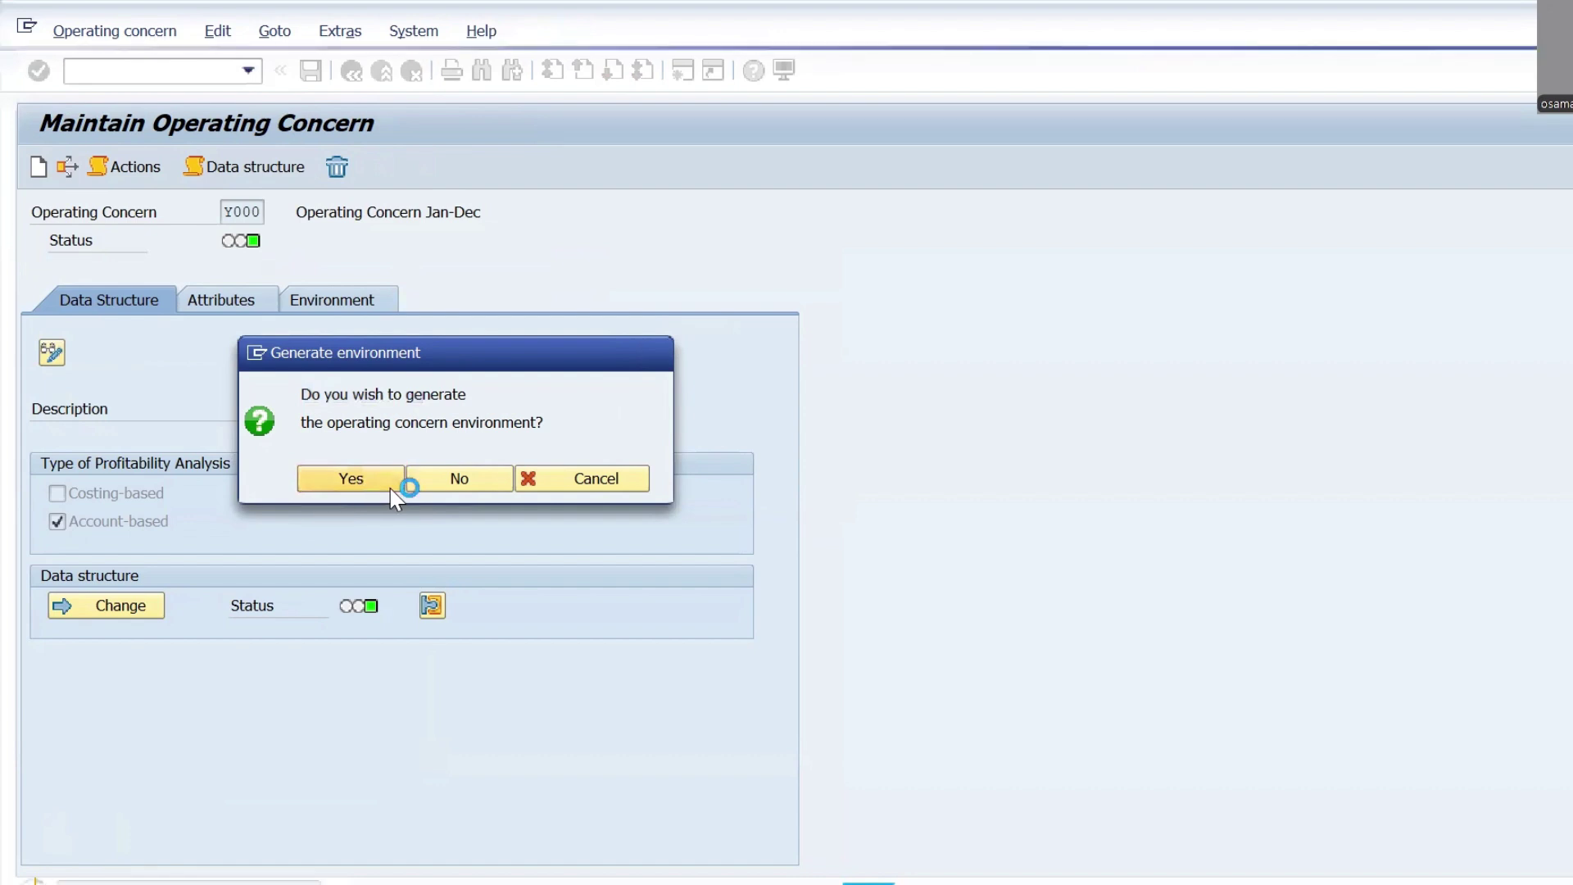
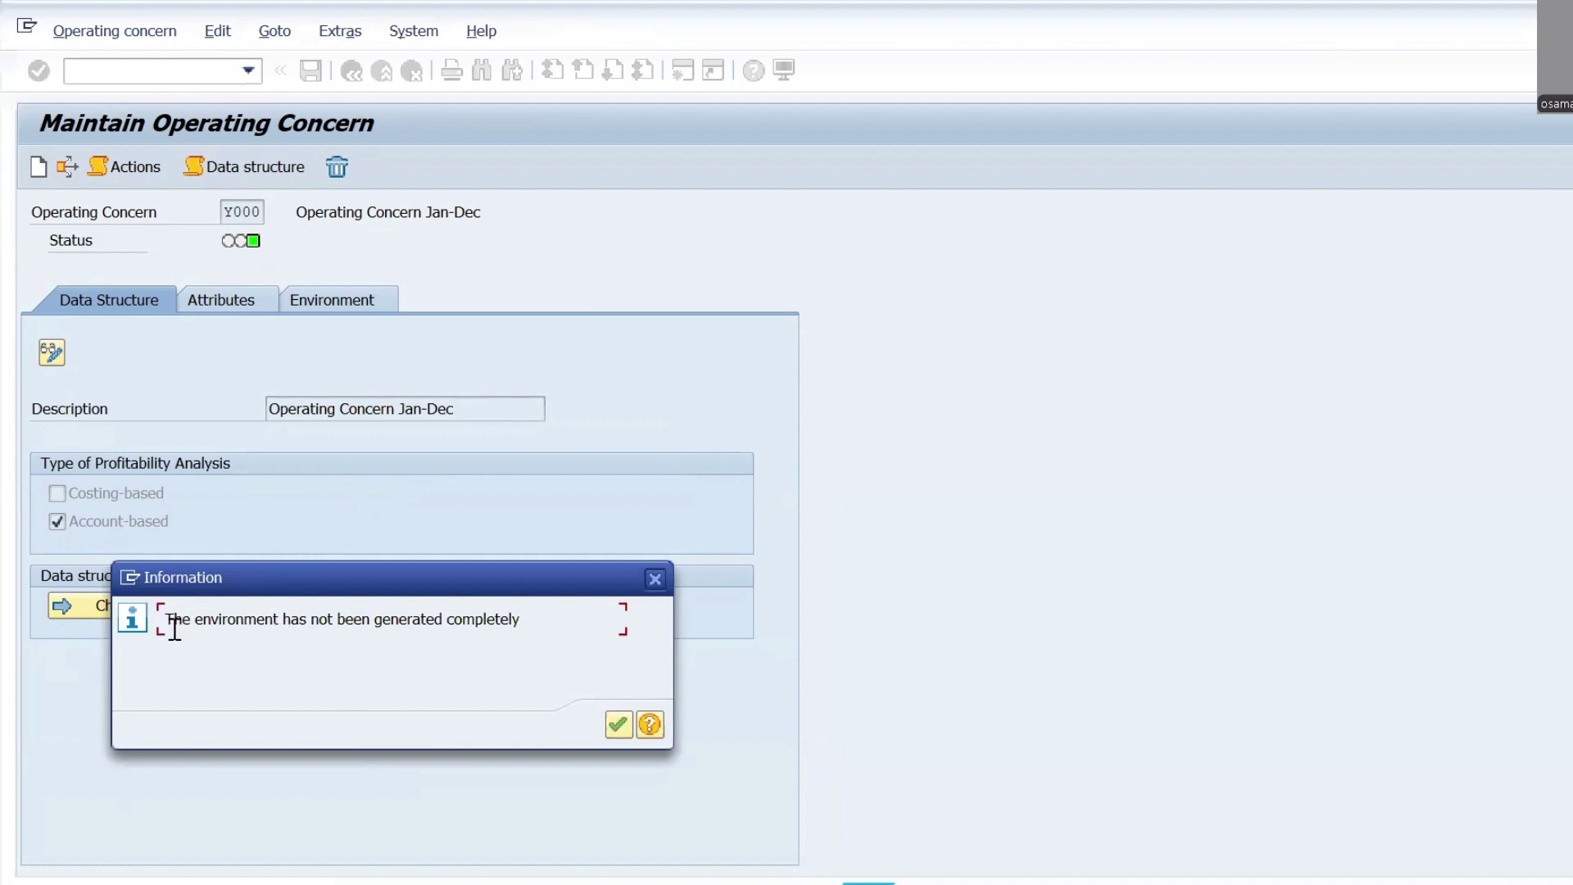
- Dismiss the generation message and exit to the SAP Easy Access screen
{"action": "left_click_drag", "start_coordinate": [207, 621], "coordinate": [509, 621]}
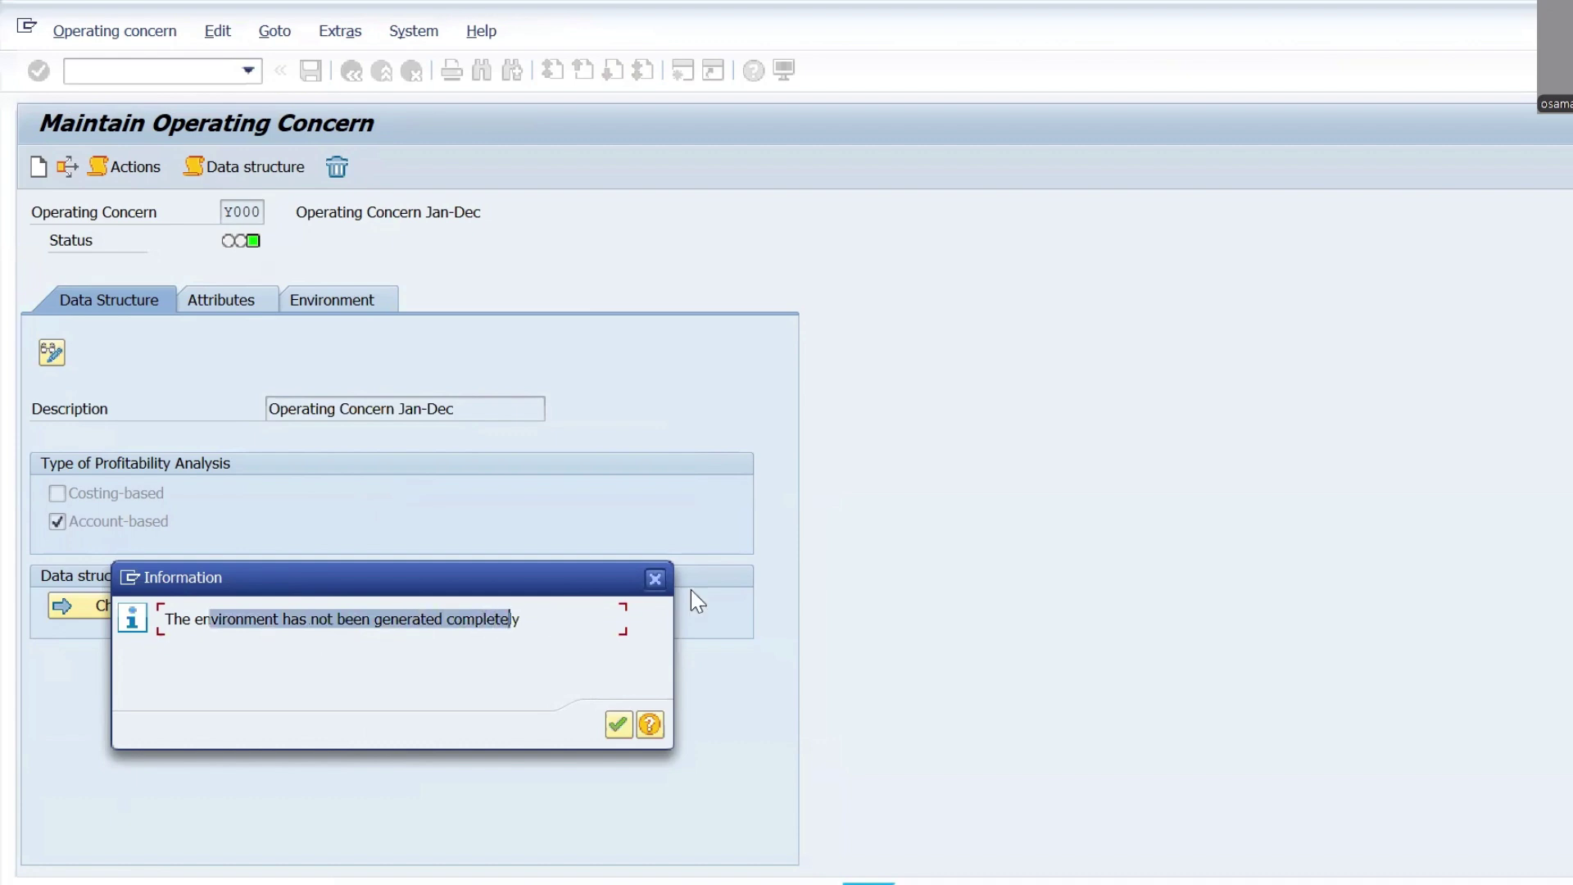
{"action": "left_click", "coordinate": [654, 580]}
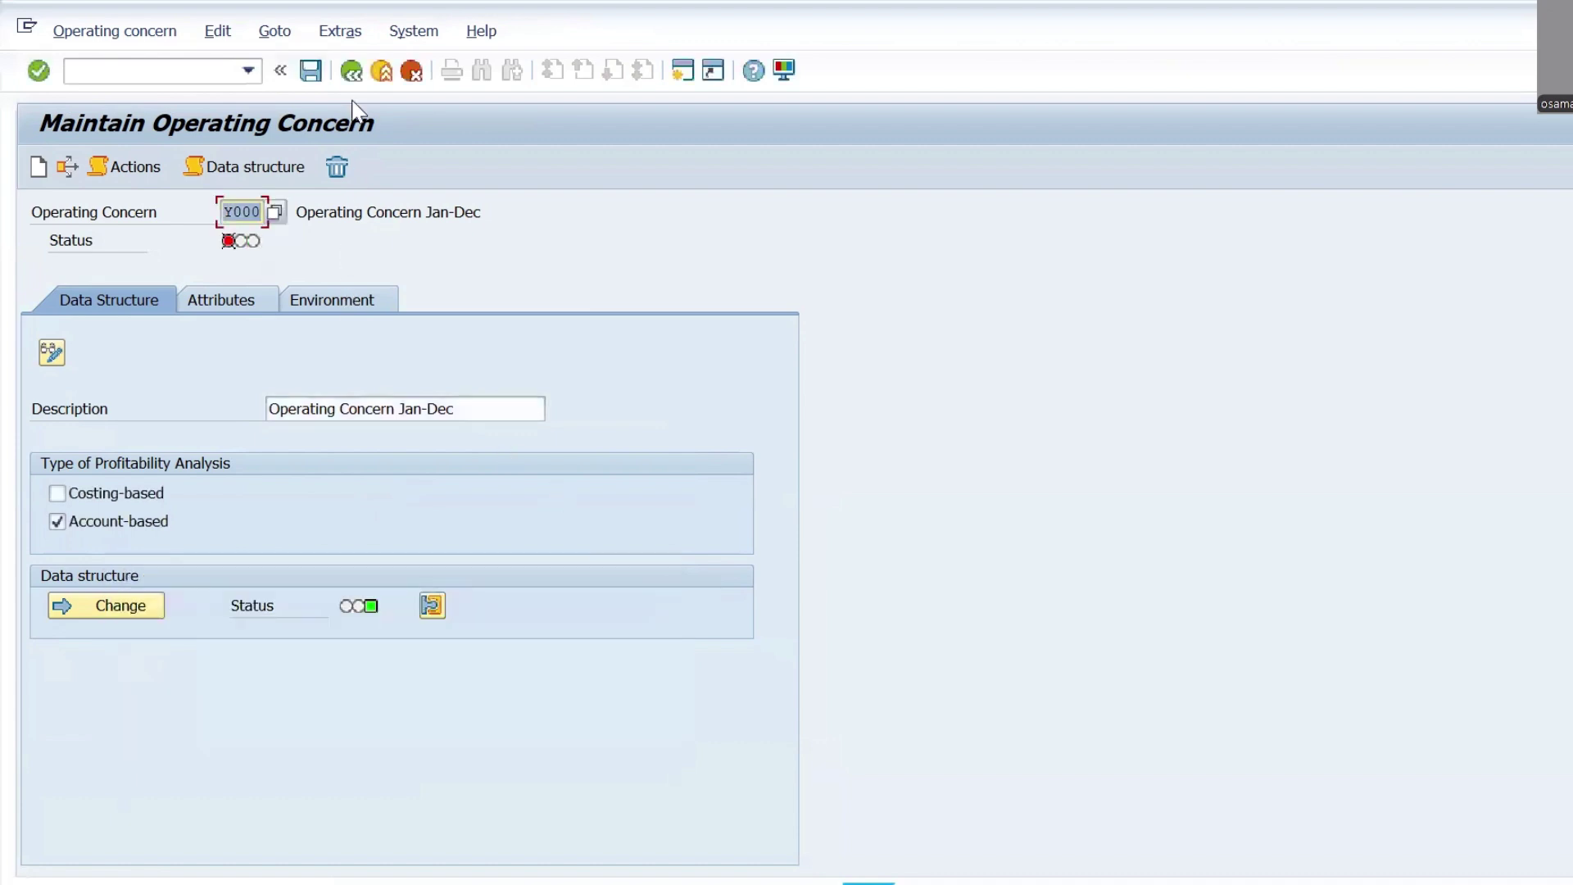
{"action": "left_click", "coordinate": [382, 71]}
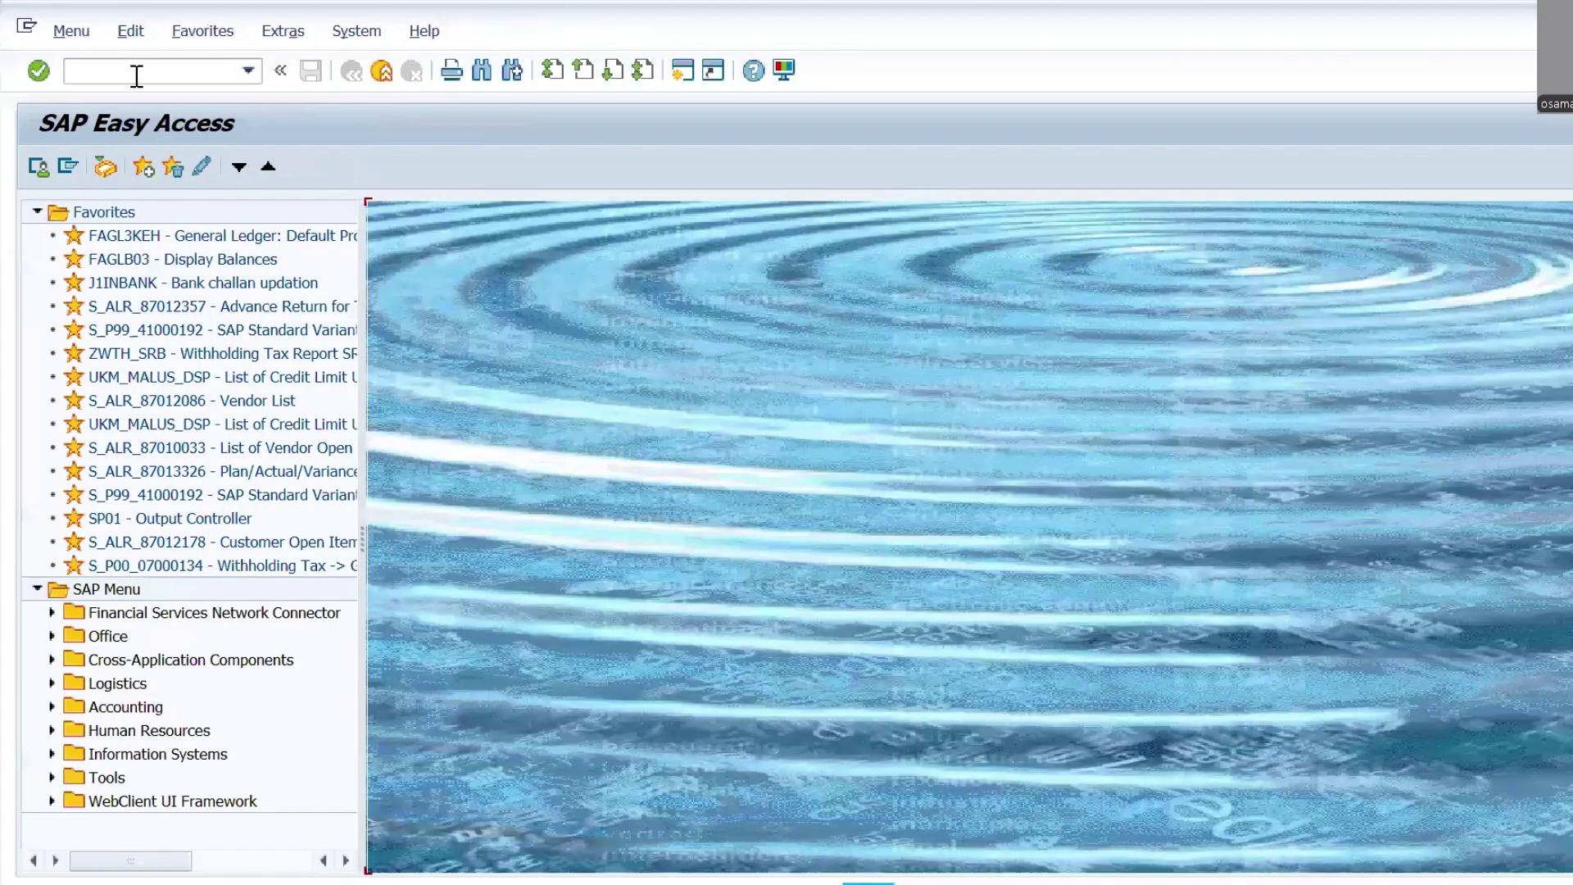
- Open transaction SE38 and execute the program FCO_ADD_COPA_FIELD_TO_ACDOCA
{"action": "left_click", "coordinate": [137, 76]}
{"action": "type", "text": "SE38"}
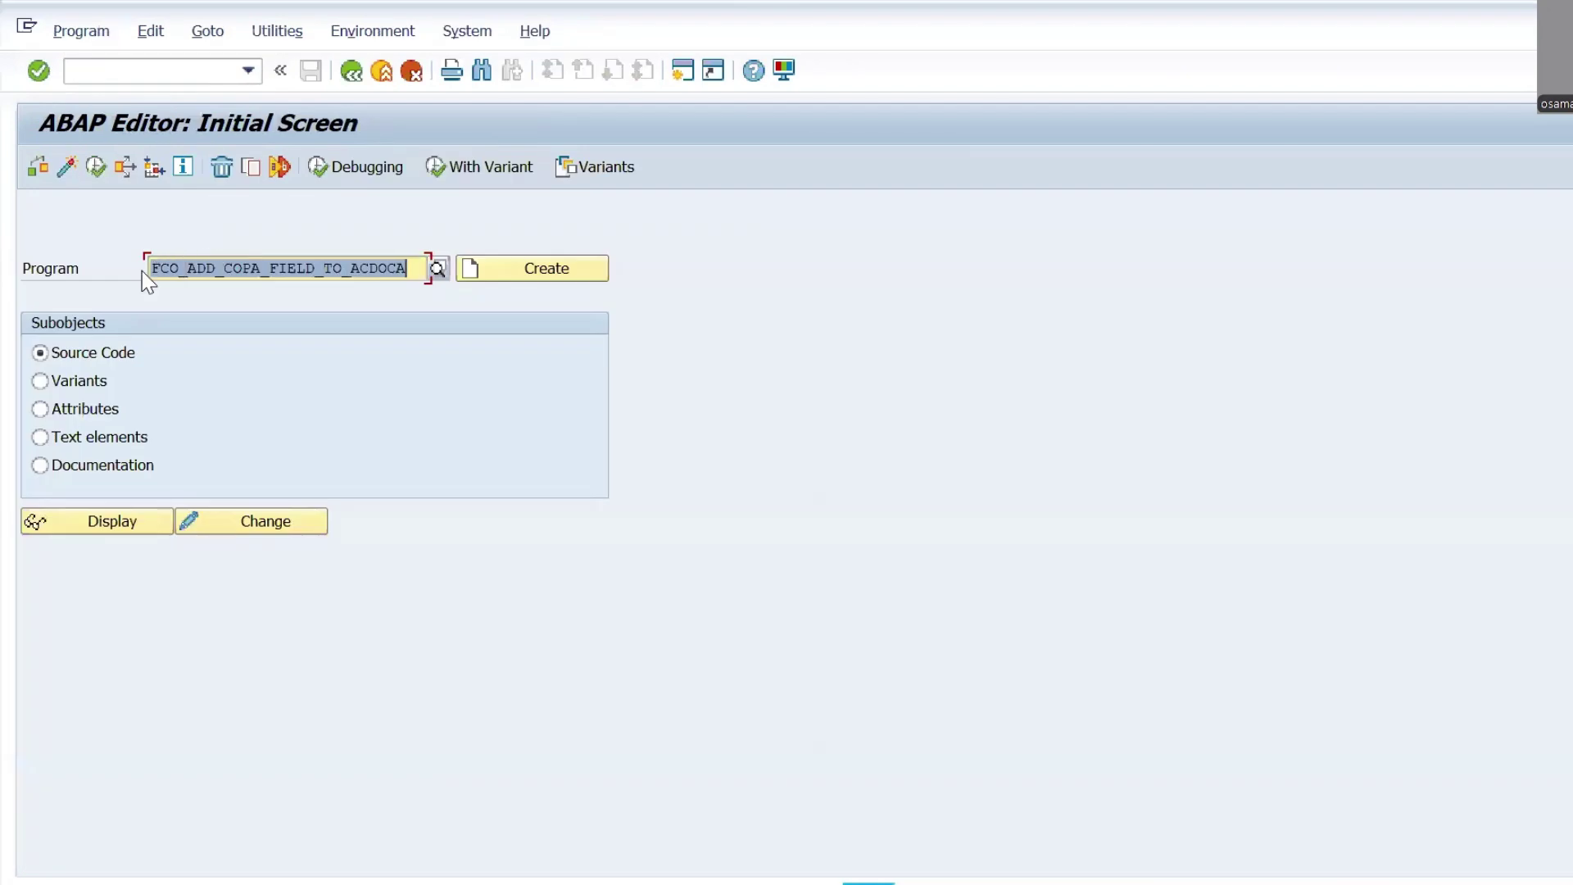
{"action": "left_click_drag", "start_coordinate": [150, 269], "coordinate": [417, 270]}
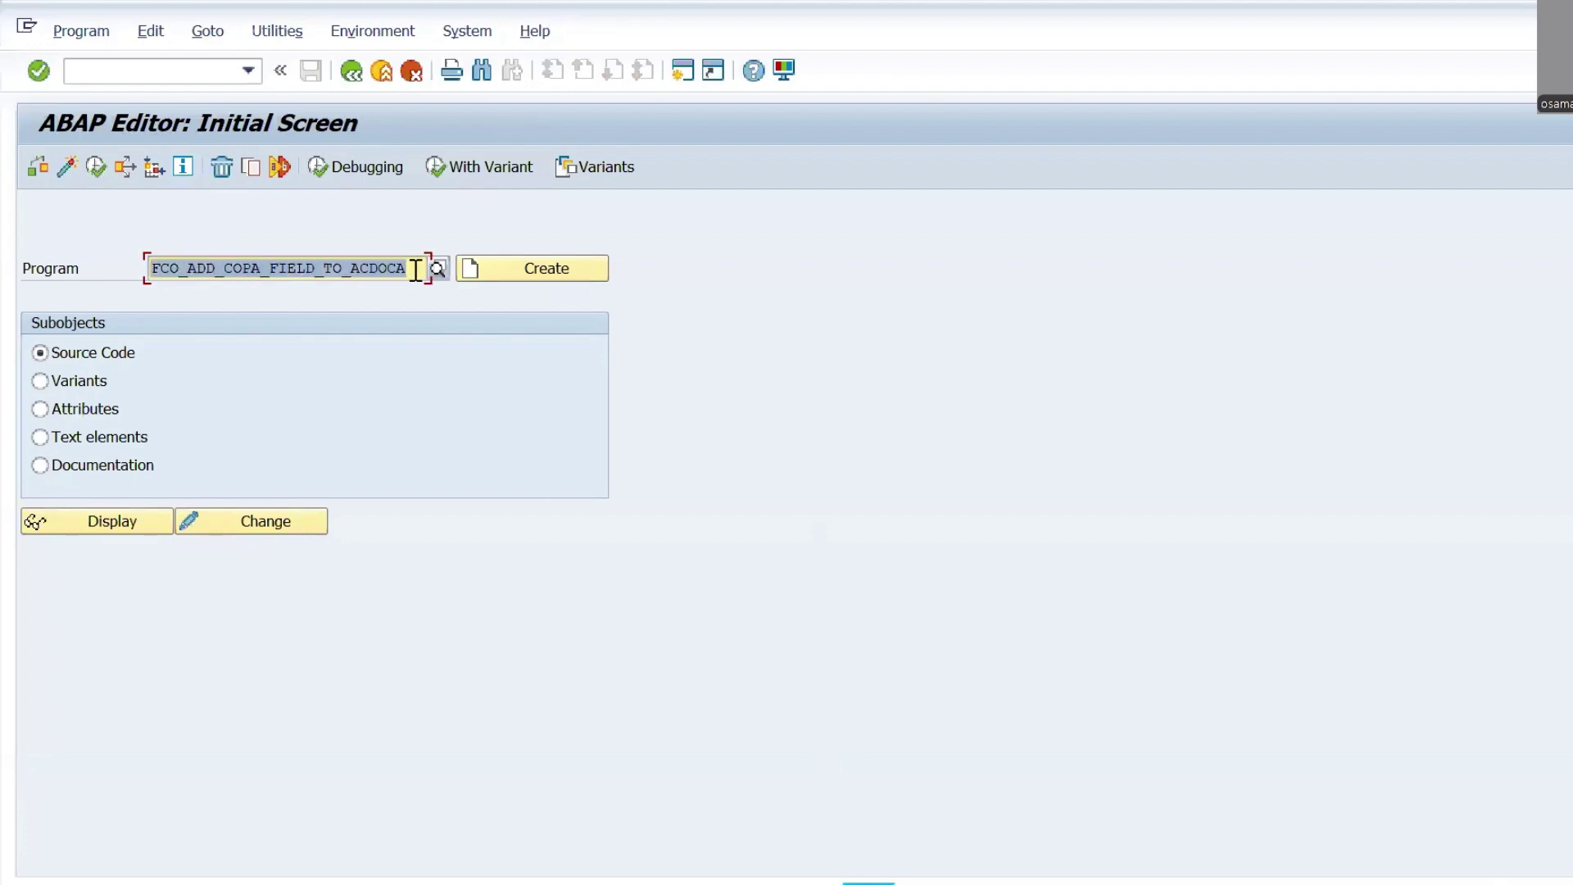
{"action": "left_click", "coordinate": [94, 167]}
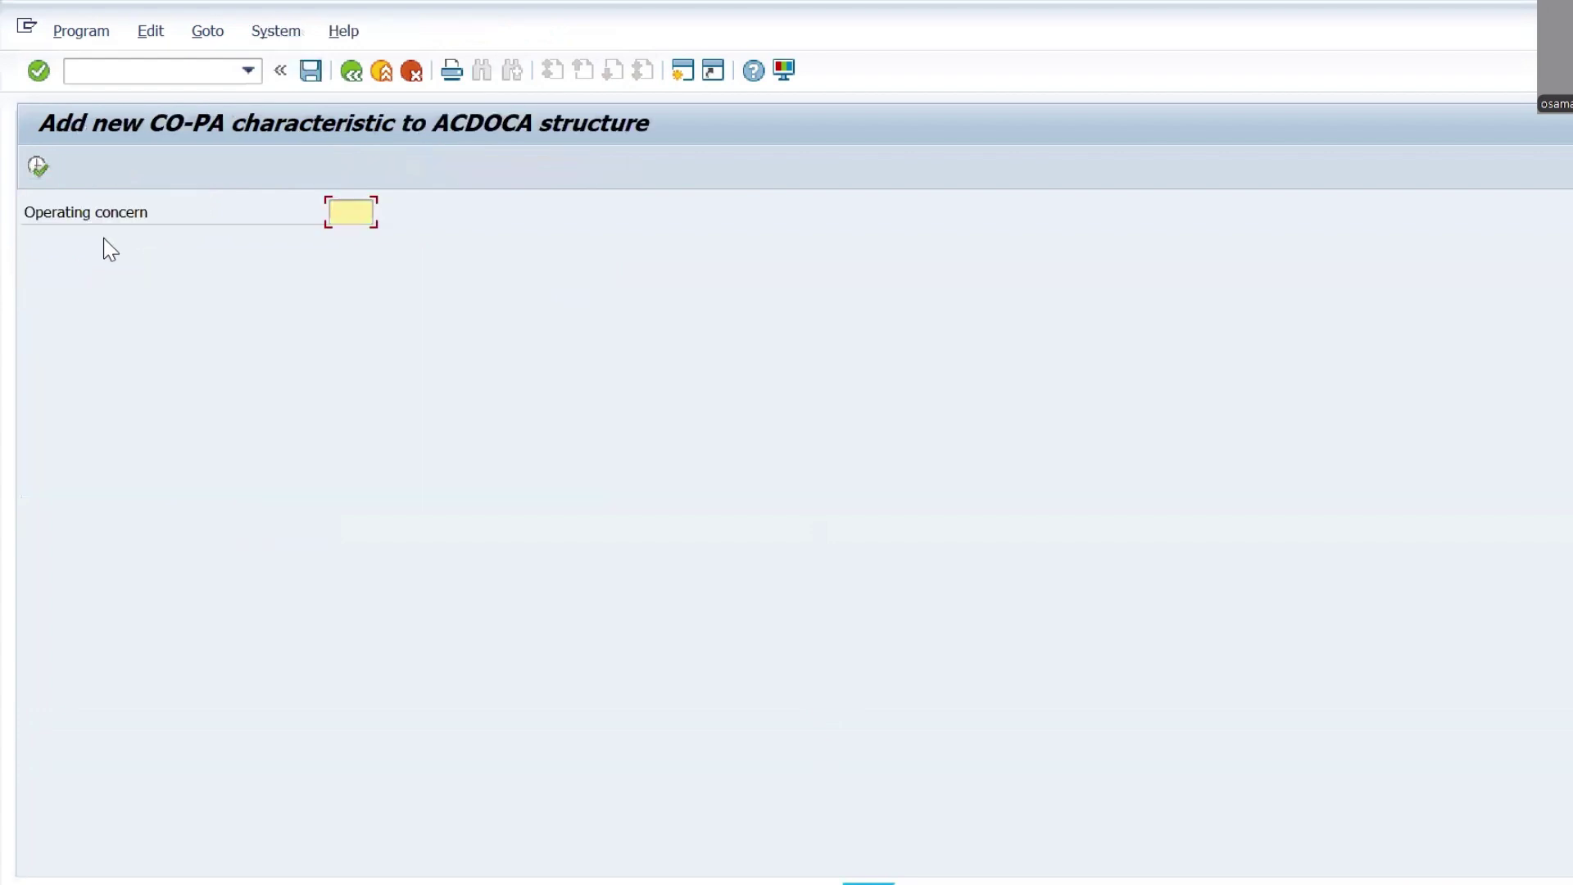
- Set the operating concern to Y000 and execute the program in the background with output device LP01 and immediate print time
{"action": "left_click", "coordinate": [352, 215]}
{"action": "left_click", "coordinate": [350, 237]}
{"action": "left_click", "coordinate": [85, 36]}
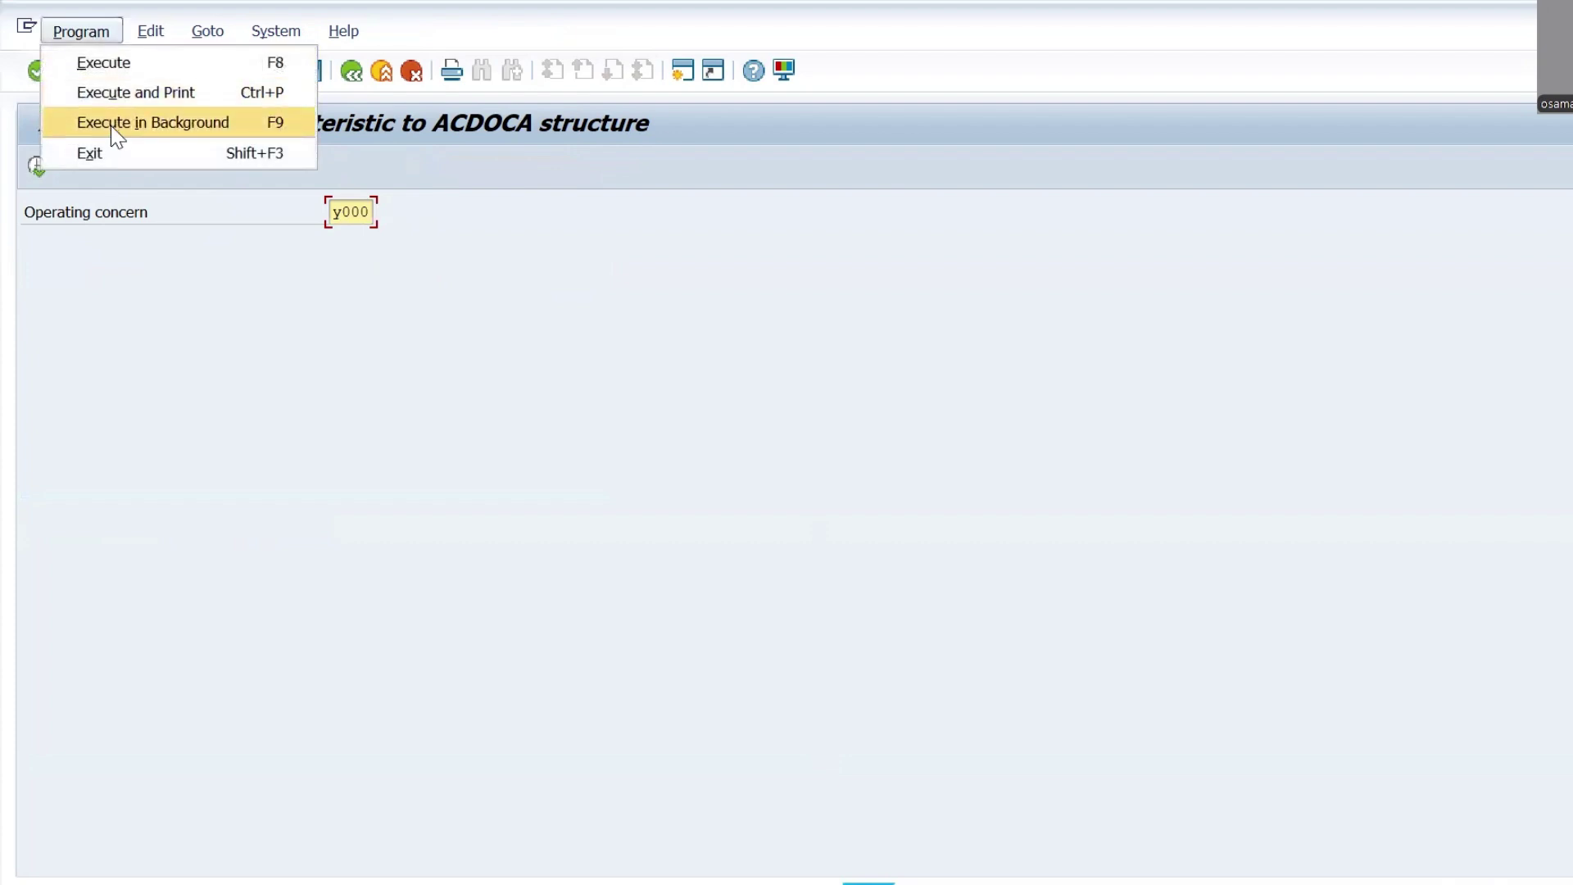
{"action": "left_click", "coordinate": [125, 131]}
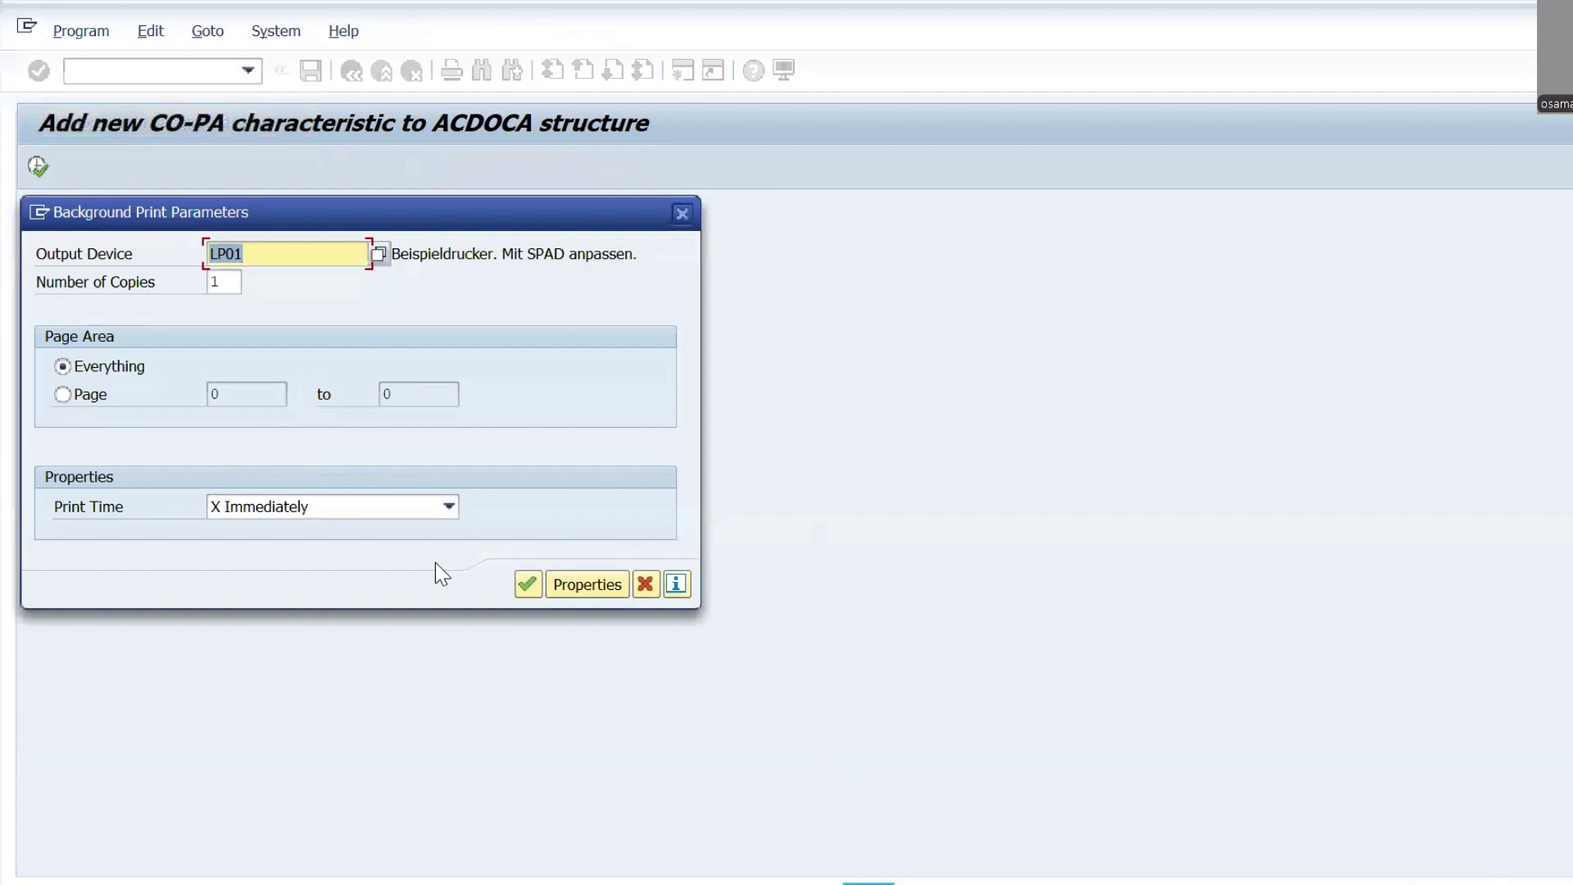
{"action": "left_click", "coordinate": [528, 584]}
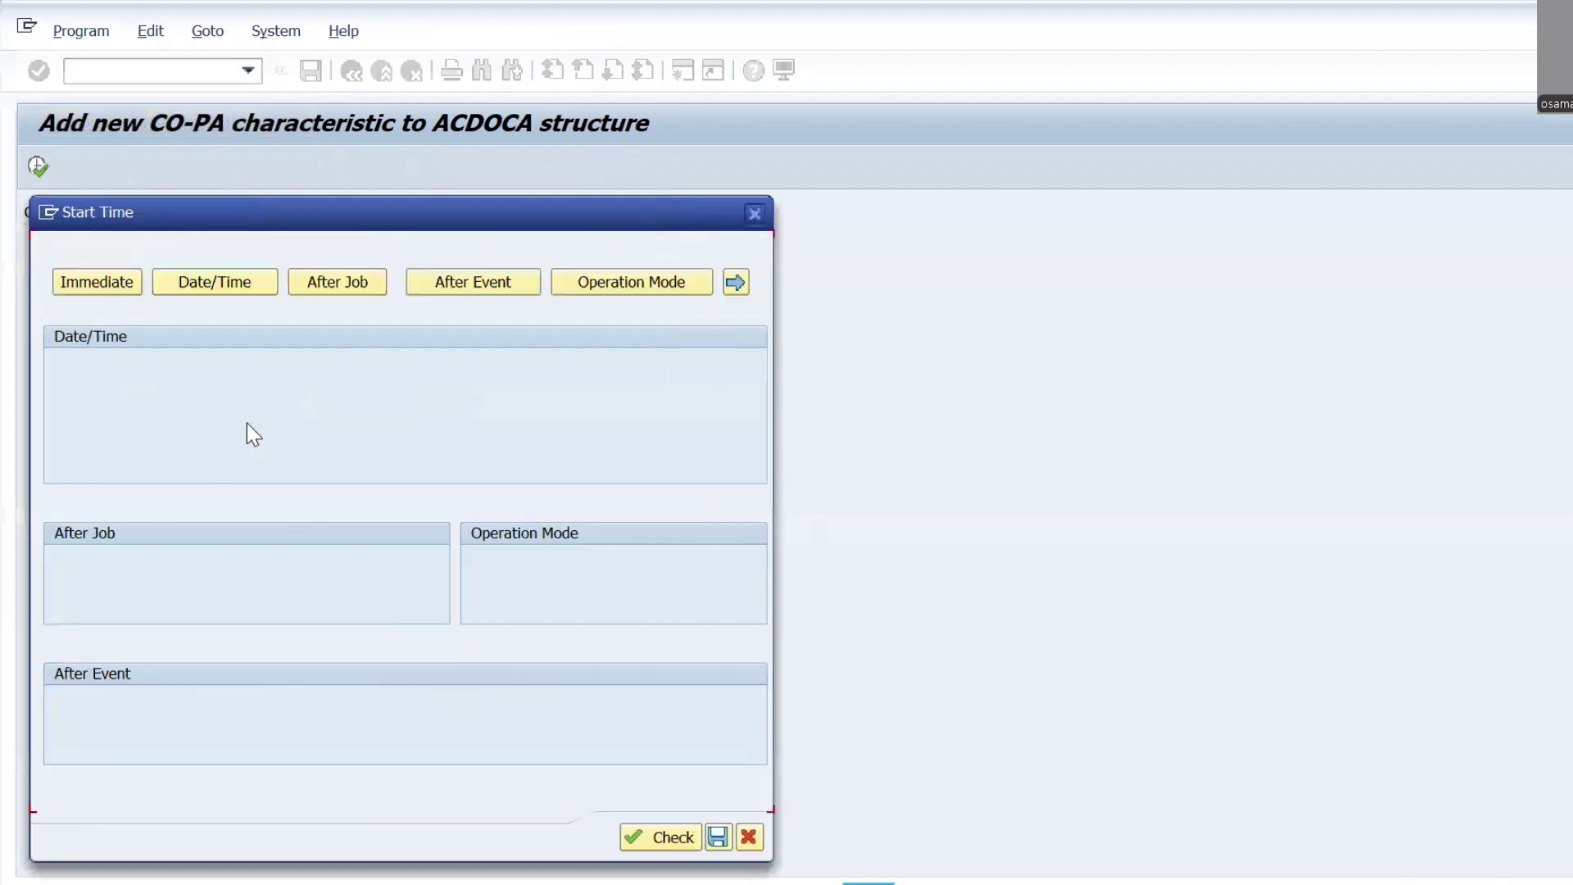
- Schedule the background job with an immediate start, save it, and return to the SAP Easy Access screen
{"action": "left_click", "coordinate": [108, 287]}
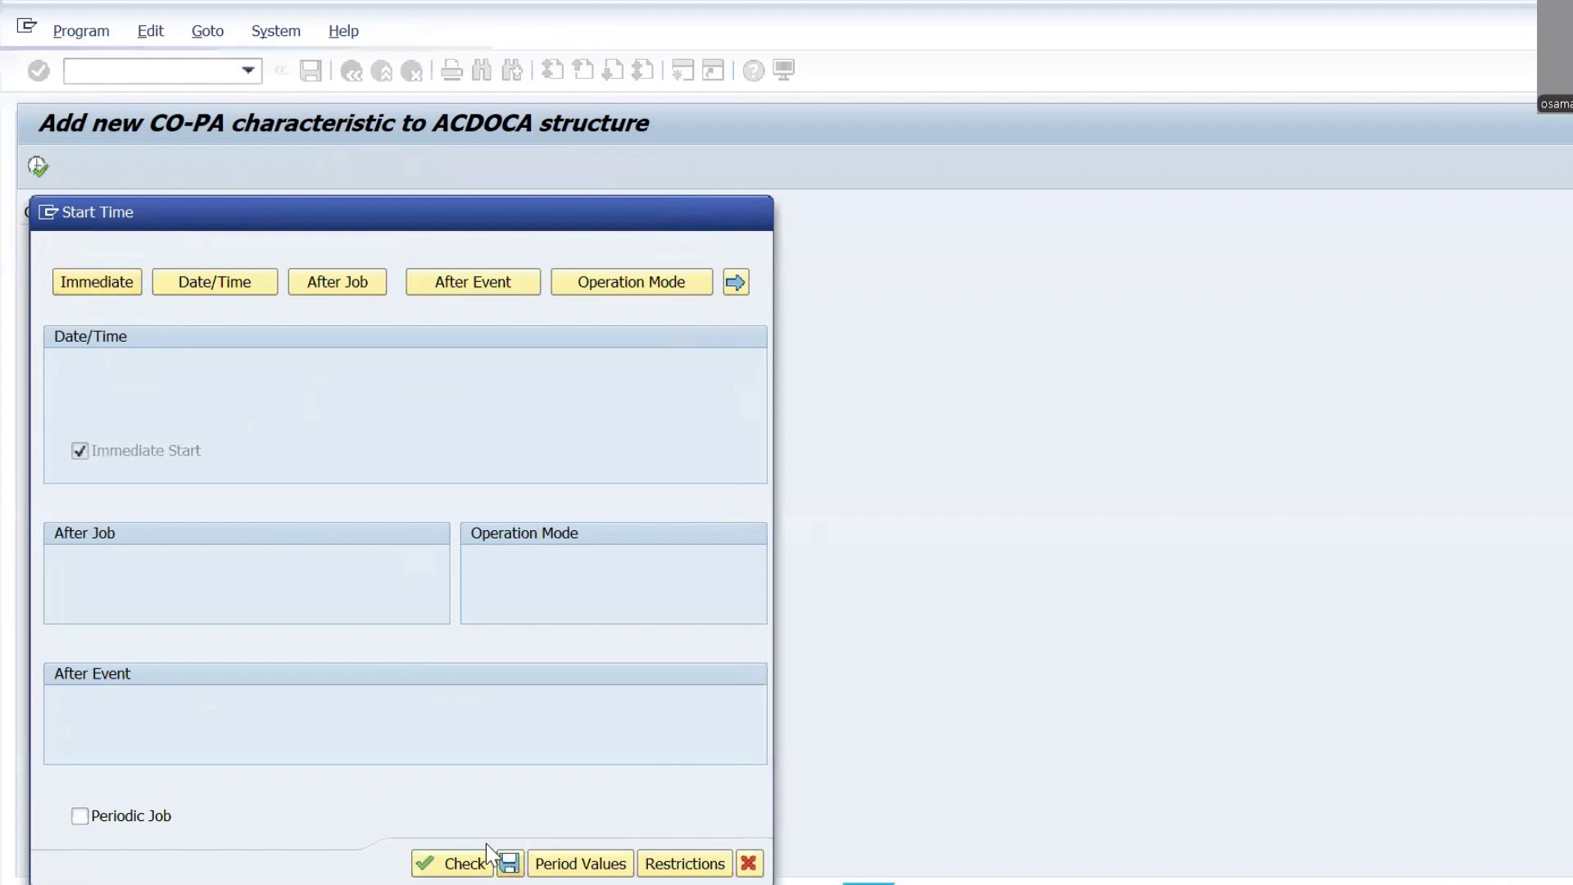
{"action": "left_click", "coordinate": [510, 862]}
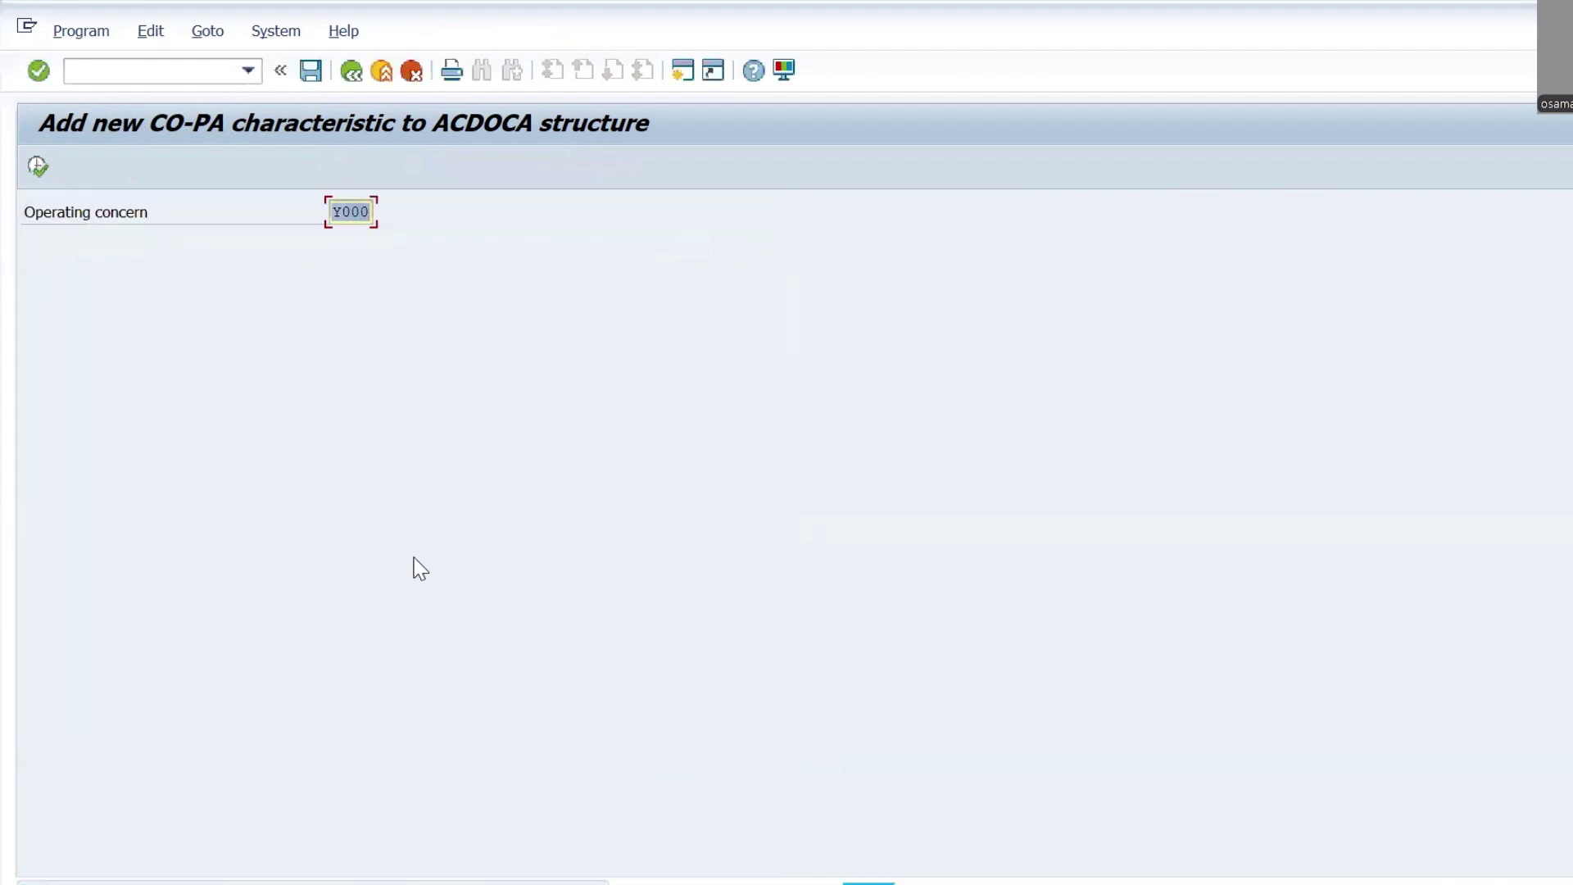
{"action": "left_click", "coordinate": [350, 72]}
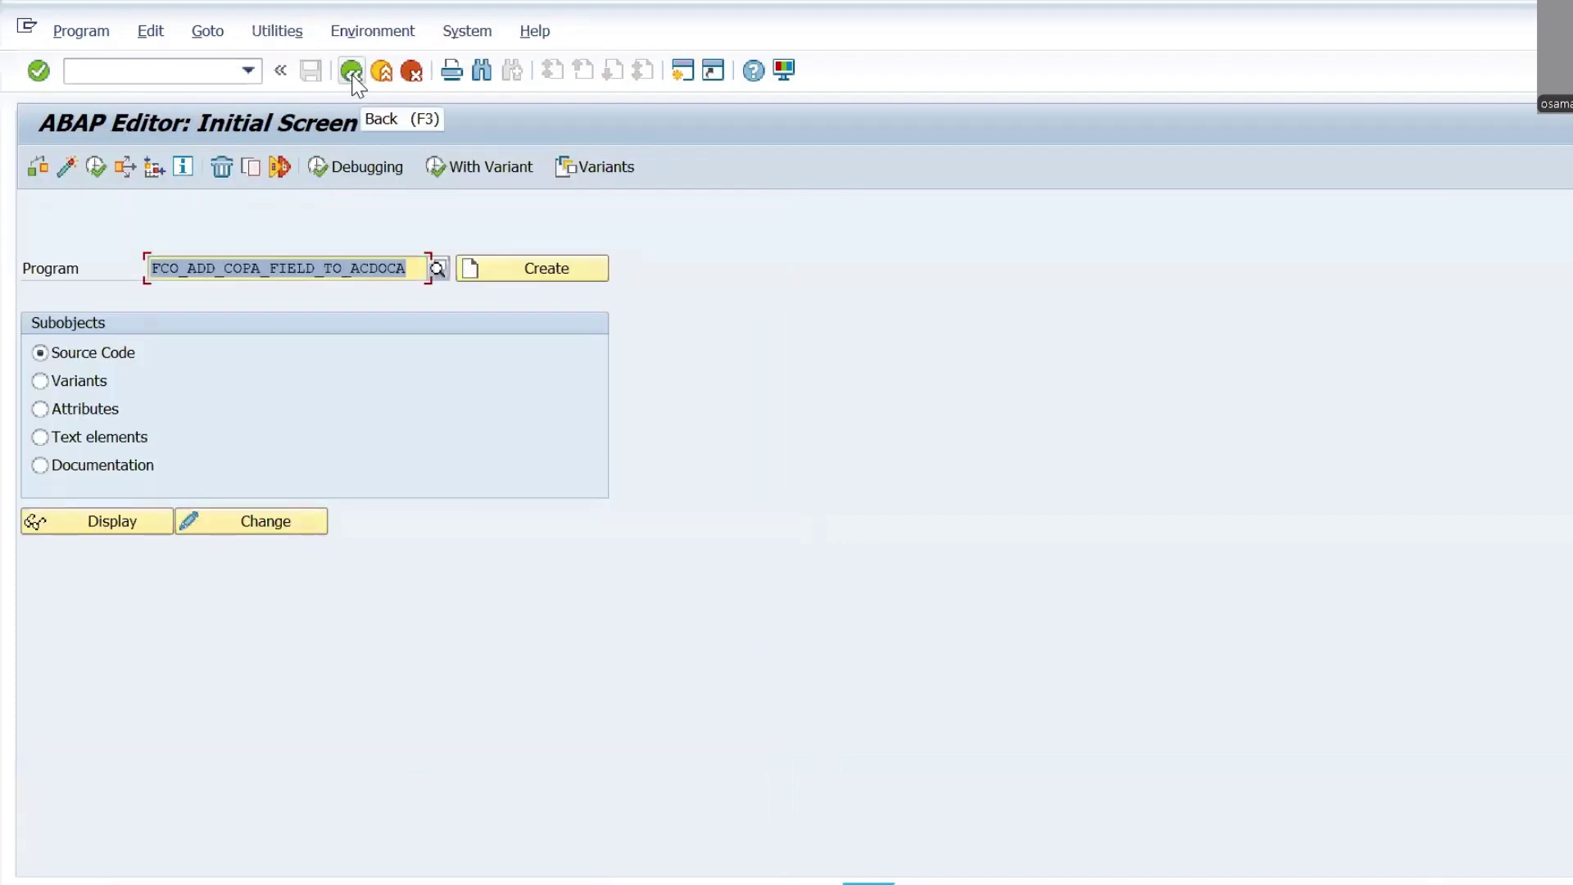
{"action": "left_click", "coordinate": [351, 71]}
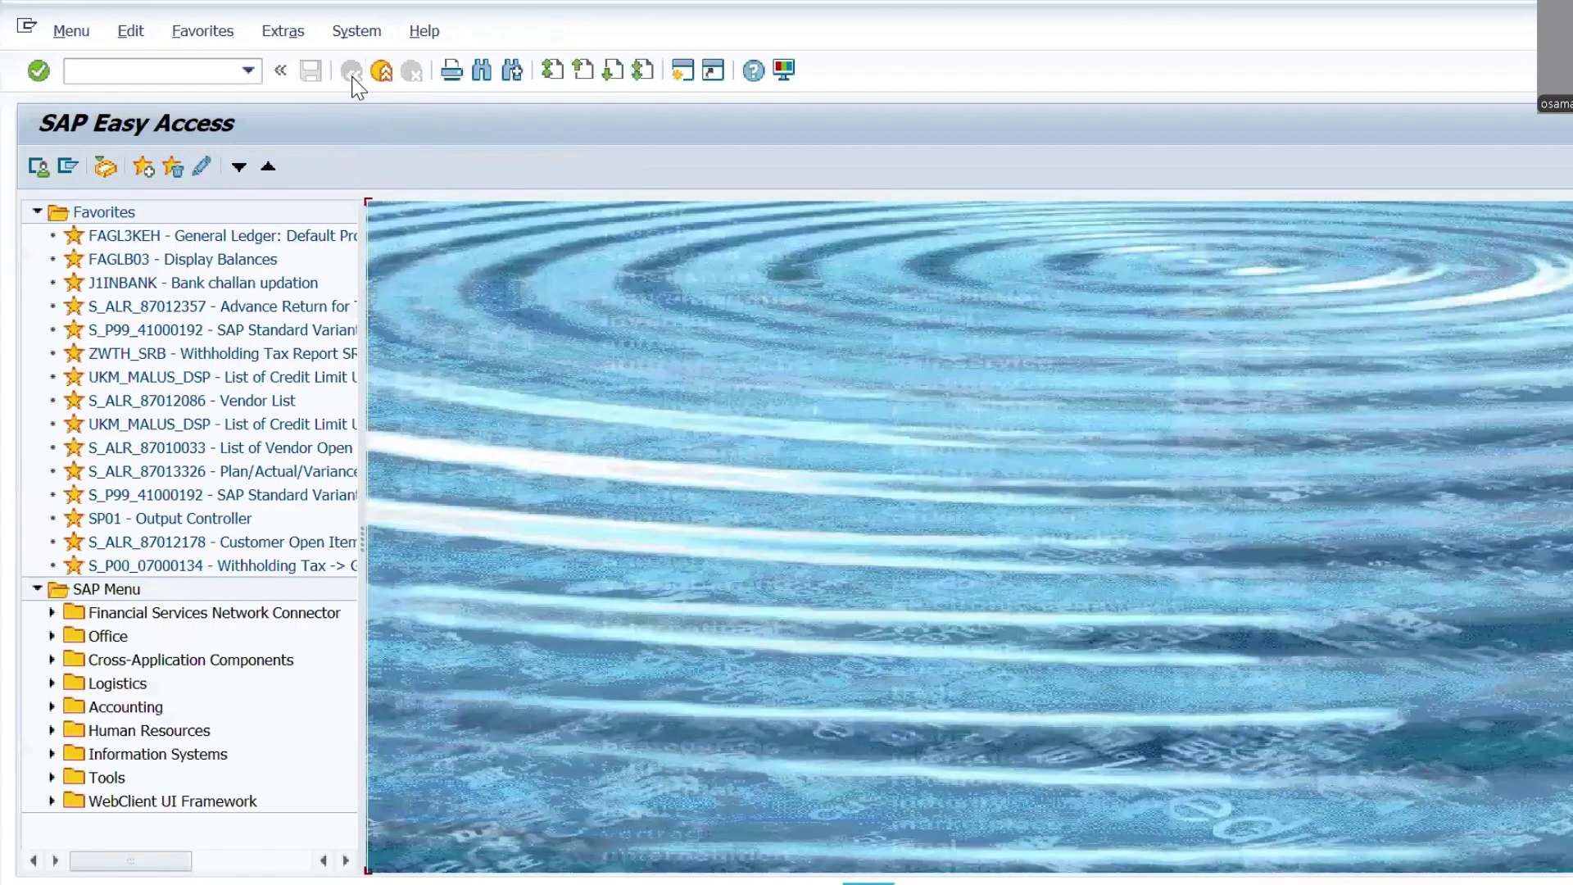
- Open transaction KEA0 and load operating concern Y000
{"action": "left_click", "coordinate": [175, 71]}
{"action": "type", "text": "KEA0"}
{"action": "key", "text": "Return"}
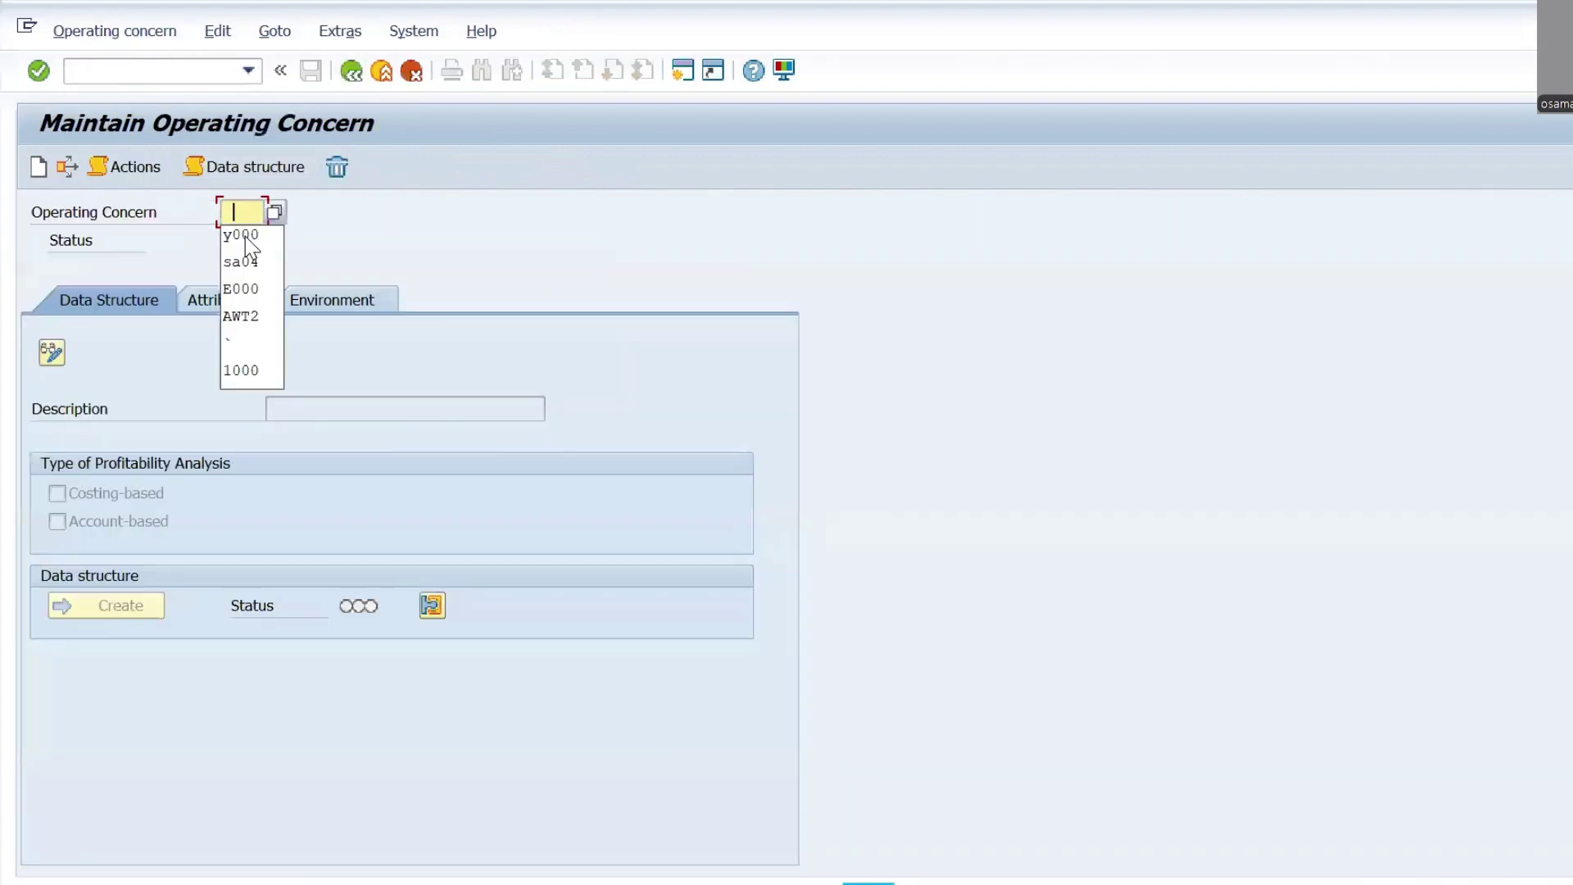
{"action": "key", "text": "BackSpace"}
{"action": "left_click", "coordinate": [259, 239]}
{"action": "key", "text": "Return"}
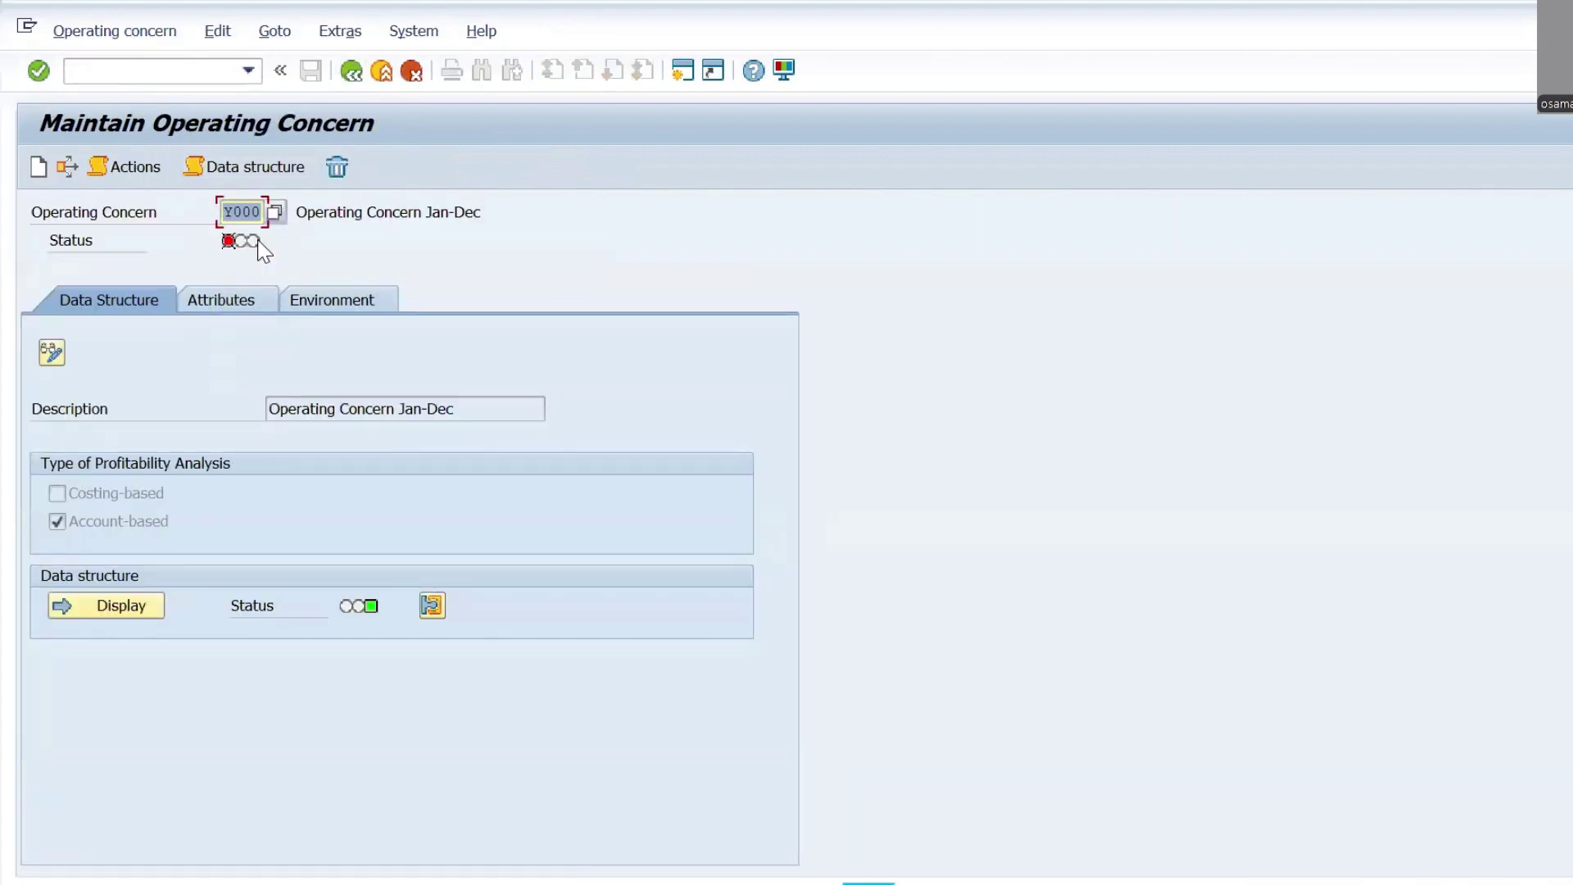
- Generate the client-specific part of the operating concern's environment, and exit to the SAP Easy Access screen
{"action": "left_click", "coordinate": [354, 301]}
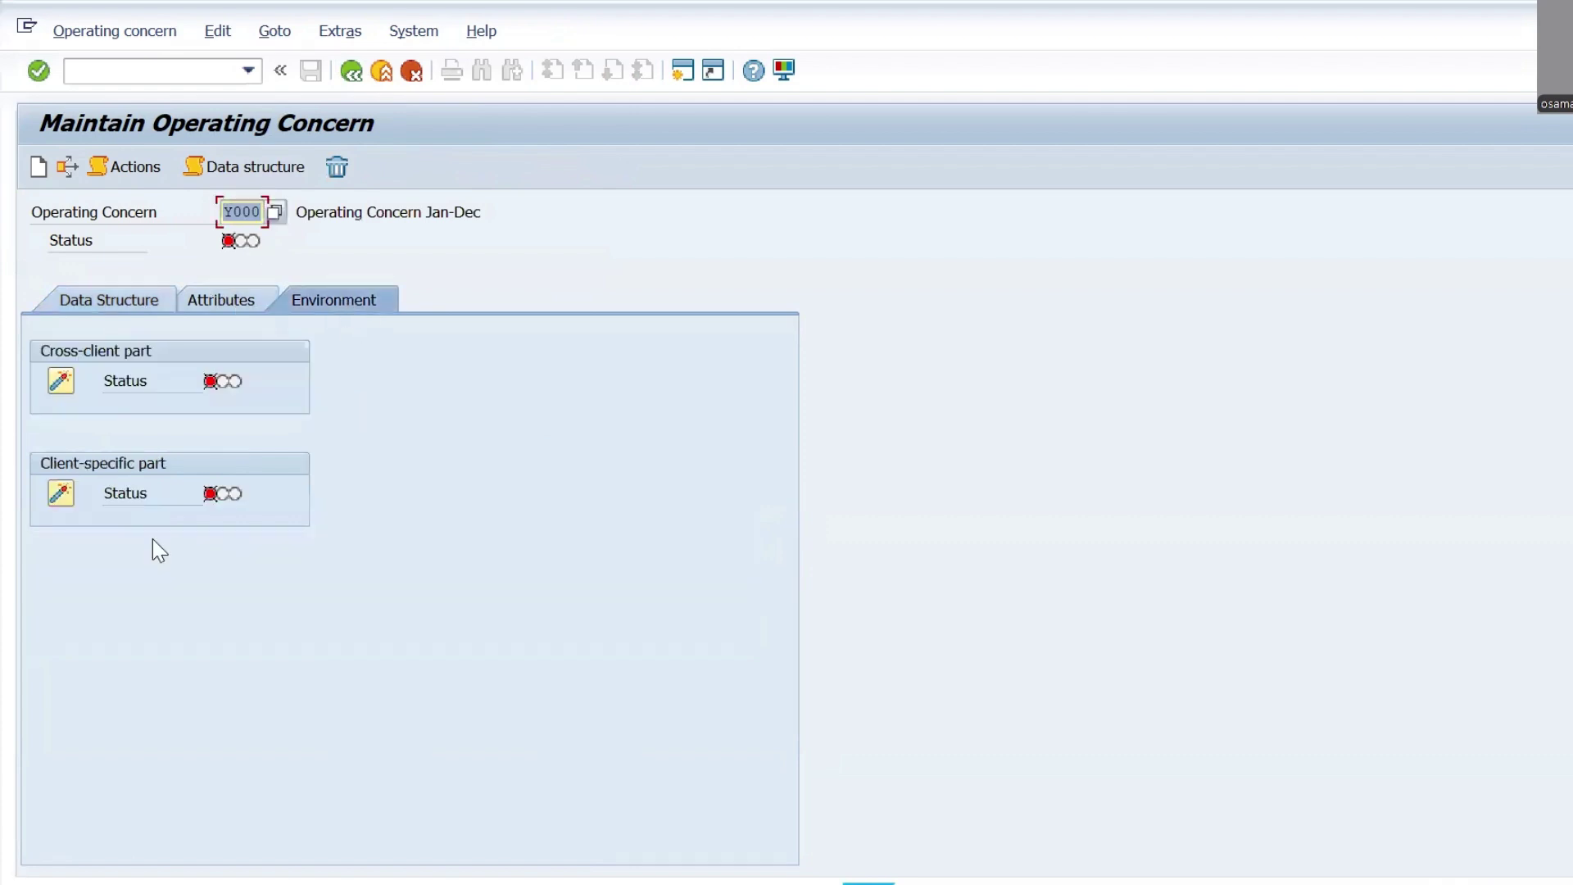
{"action": "left_click", "coordinate": [60, 494]}
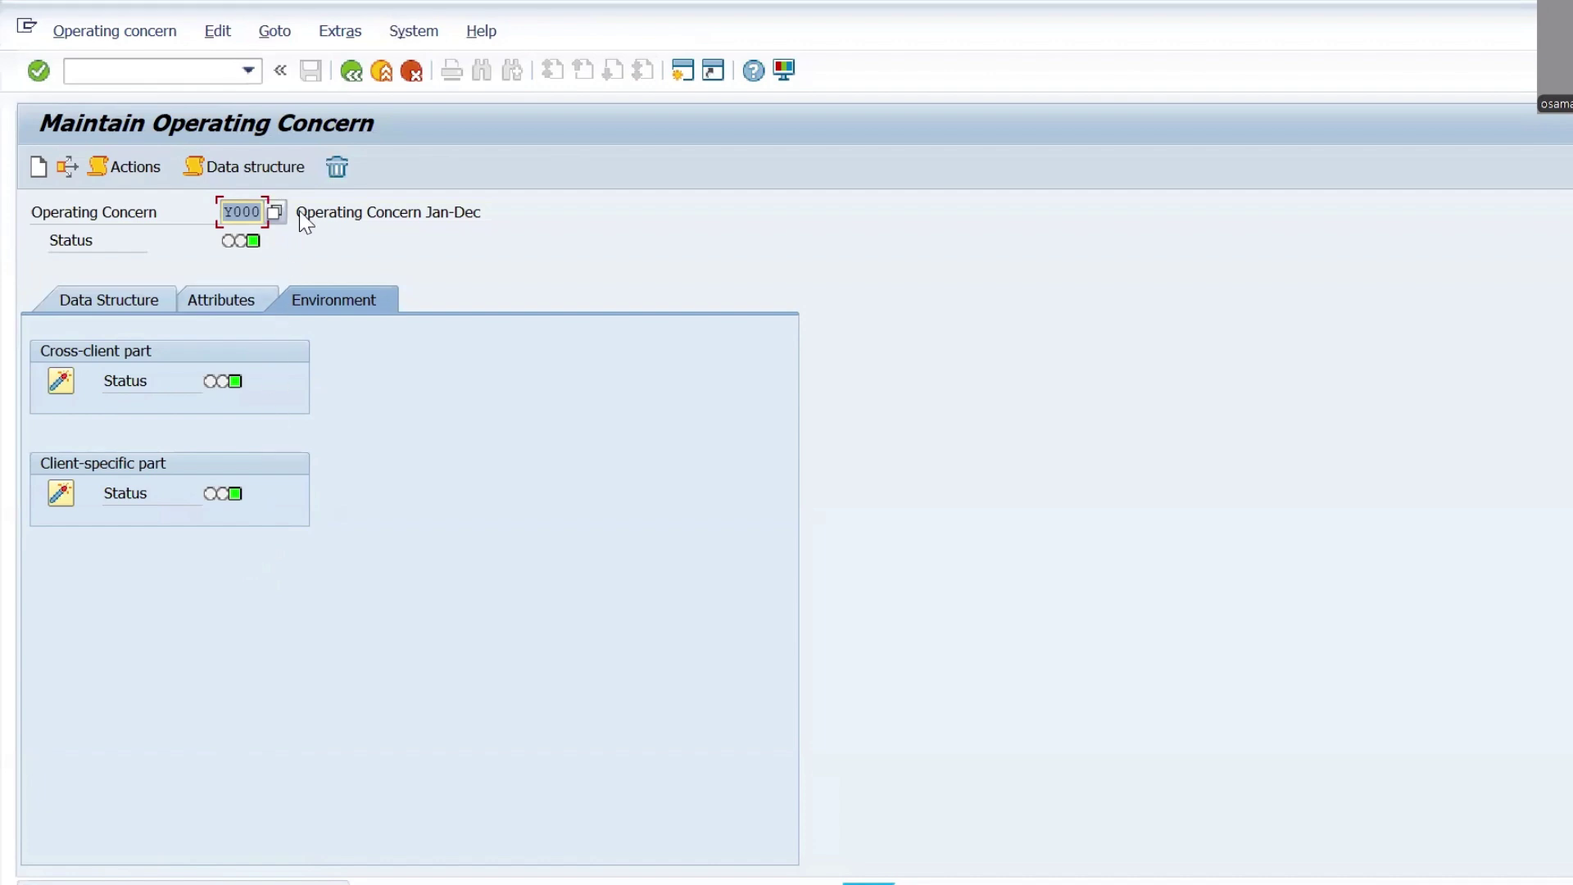
{"action": "left_click", "coordinate": [351, 72]}
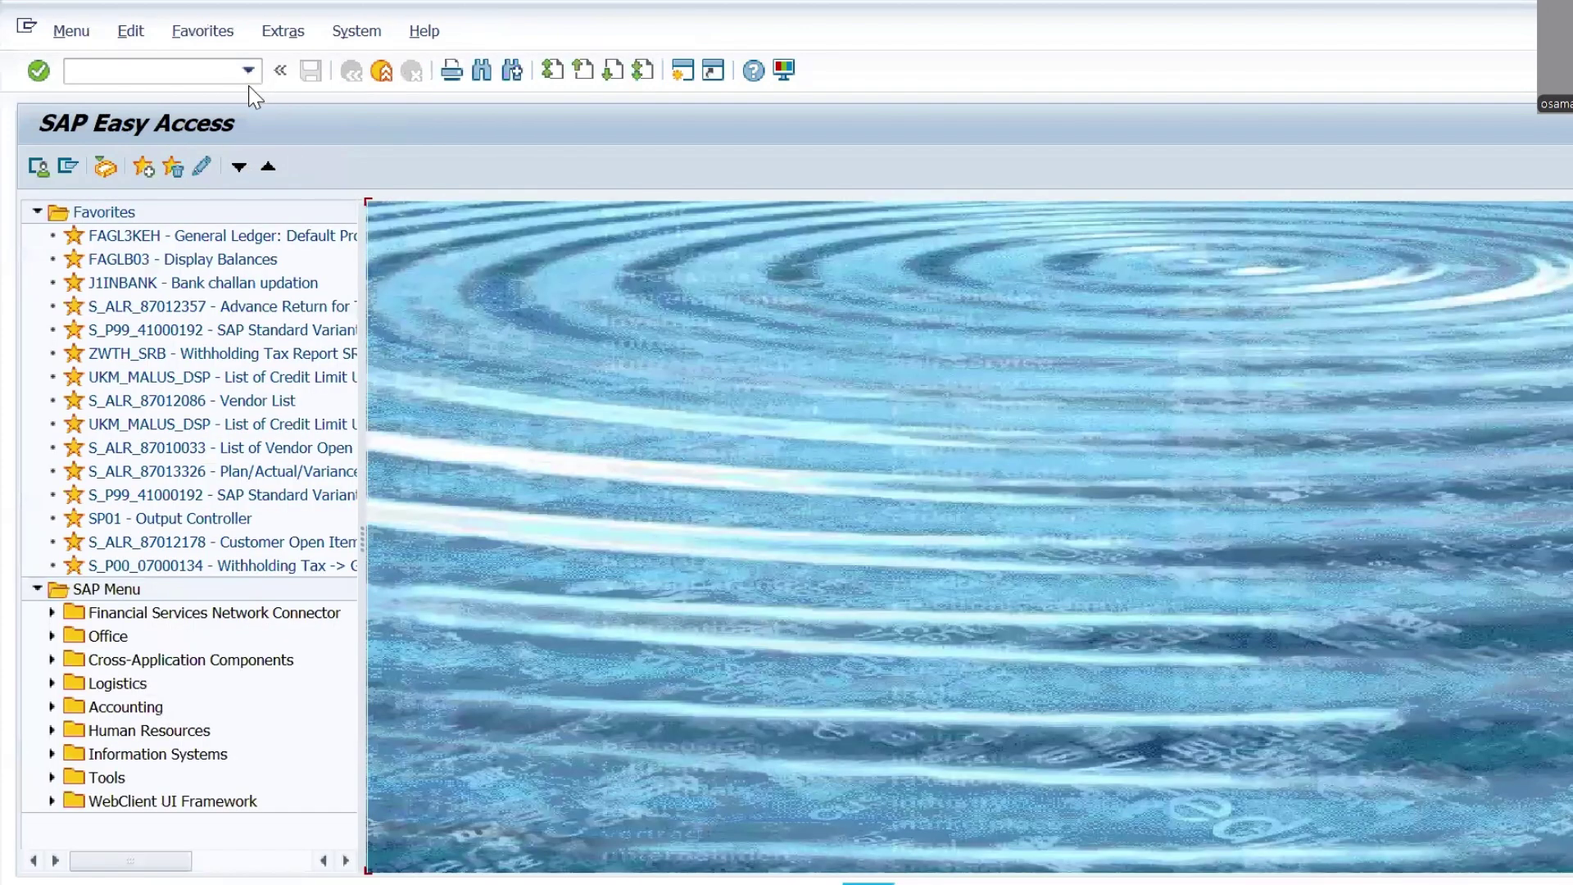